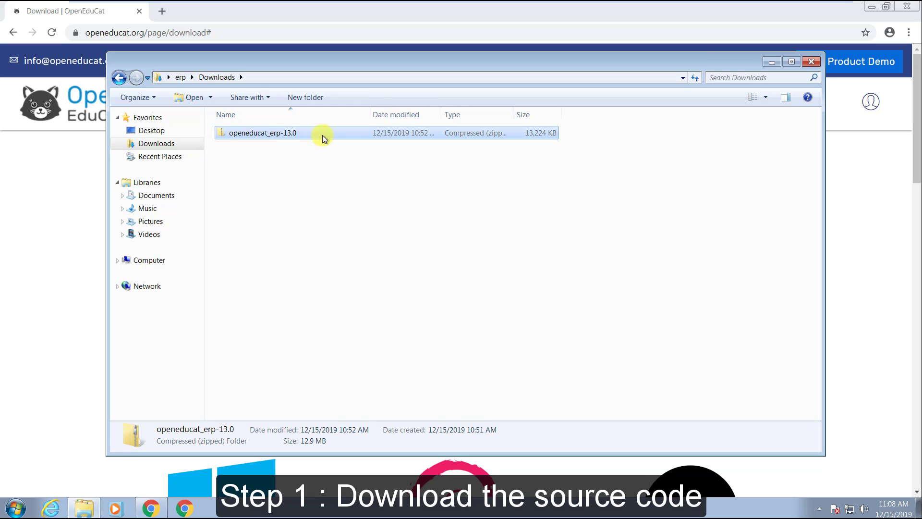
Deselect the OpenEduCat zip, scroll the download page to the per-OS installer choices, and return to Downloads
left_click(355, 214)
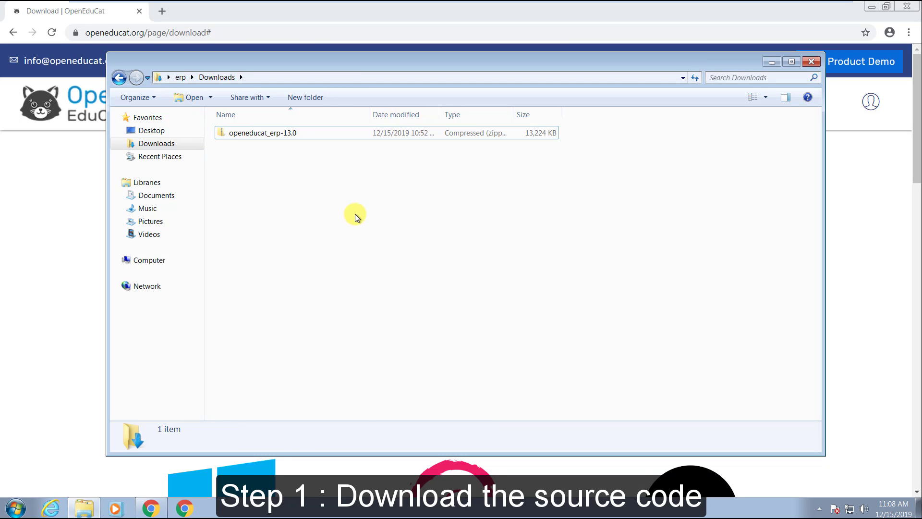
left_click(758, 5)
scroll(47, 332, "down", 5)
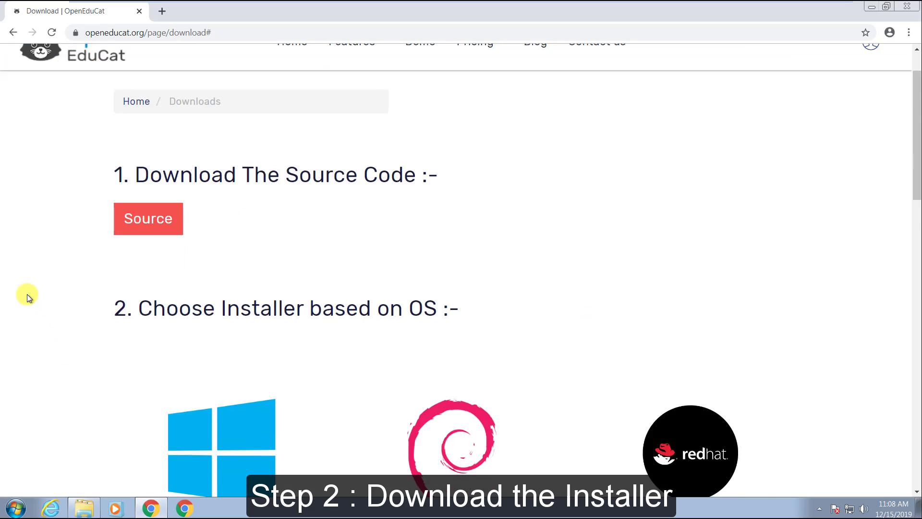
left_click(84, 508)
Run the odoo_13.0.latest installer as administrator and confirm English as the setup language
left_click(264, 132)
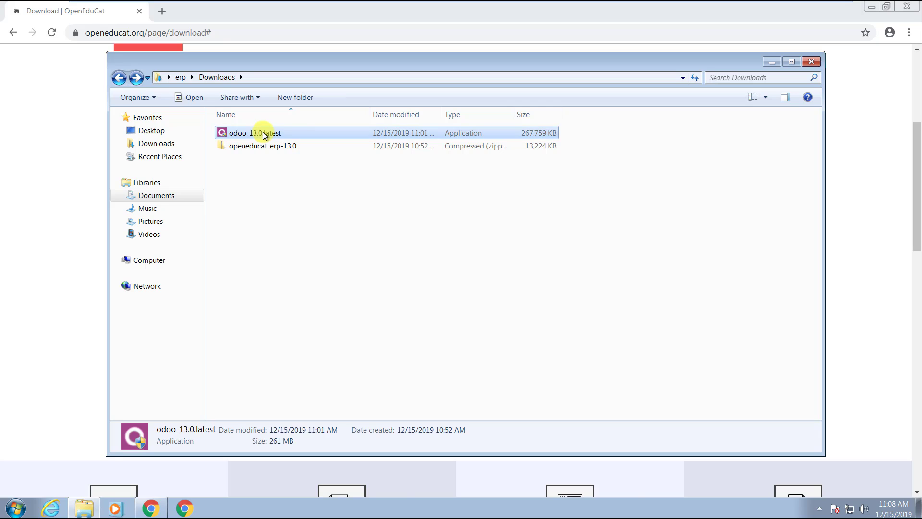
right_click(267, 137)
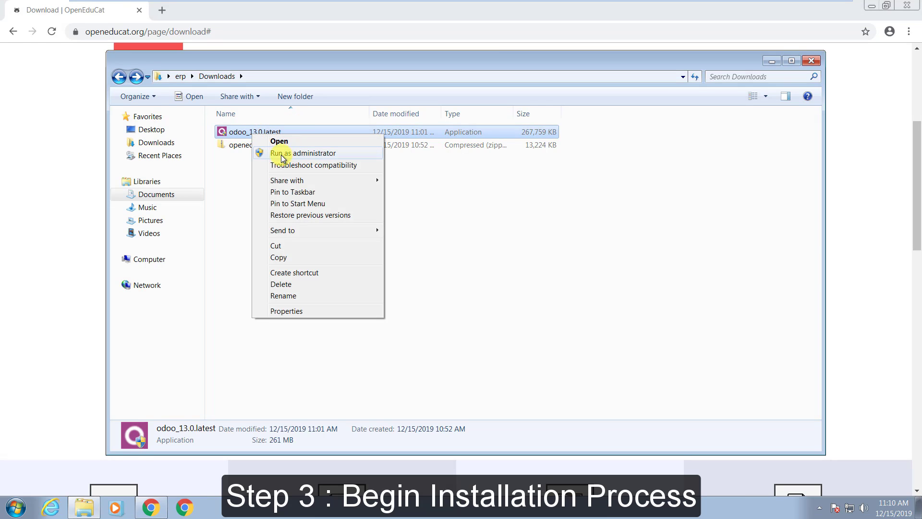
left_click(310, 154)
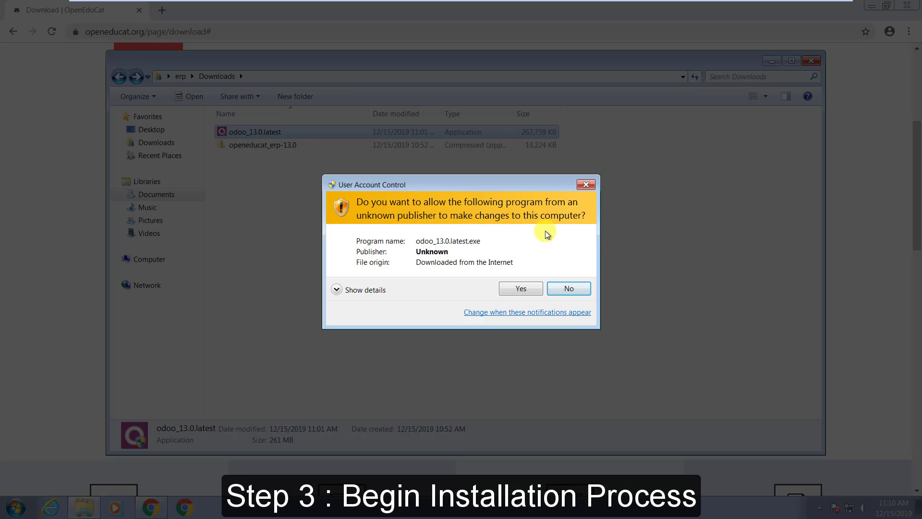
left_click(502, 289)
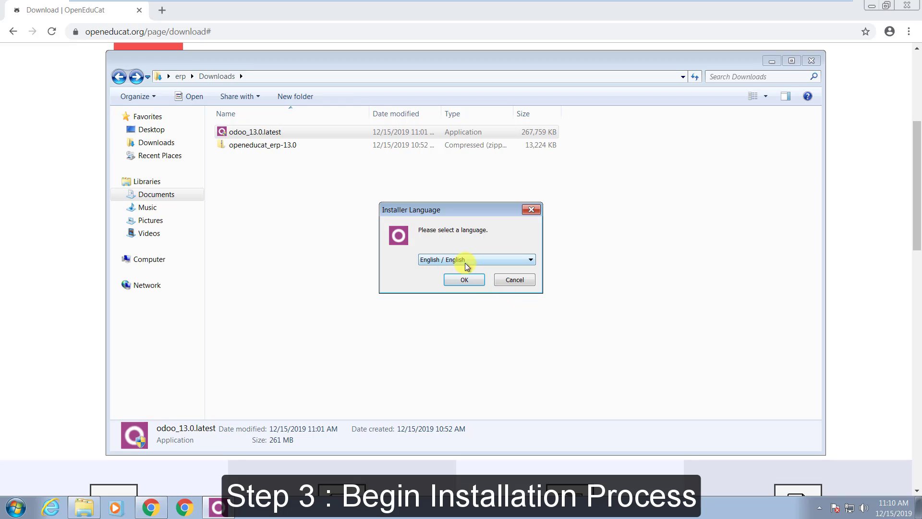
left_click(464, 280)
Accept the licence and install All In One with PostgreSQL into the default Odoo 13.0 folder, then finish
left_click(524, 346)
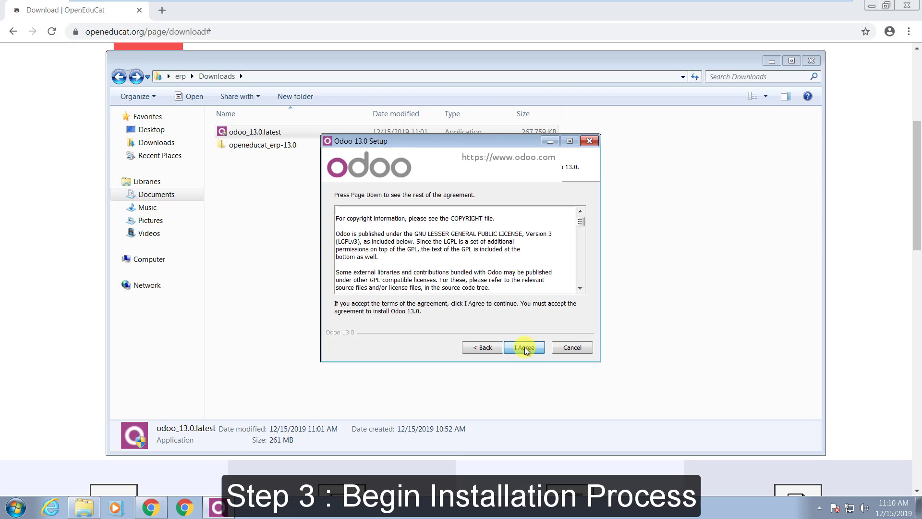
left_click(524, 347)
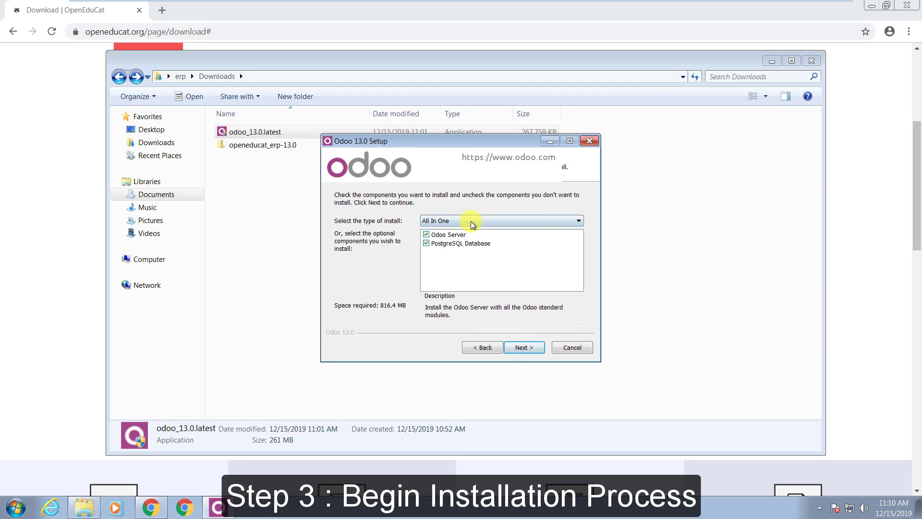
left_click(533, 348)
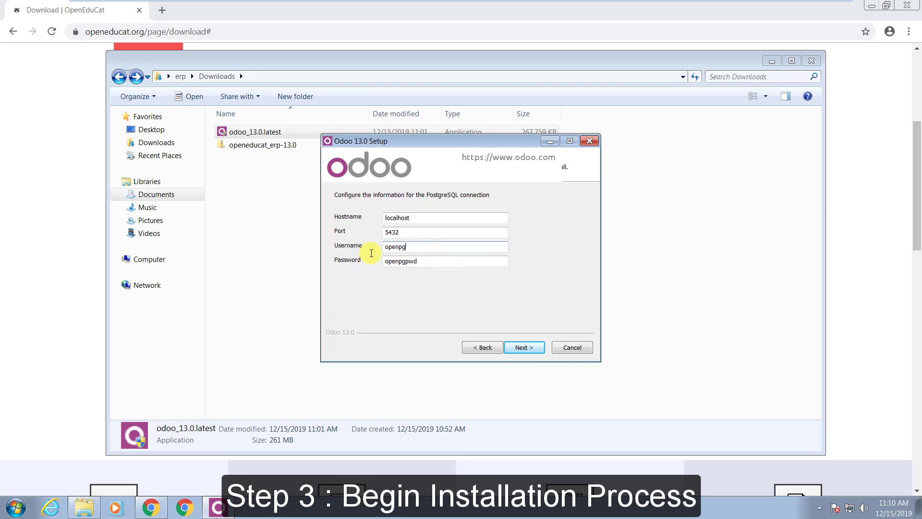
left_click(448, 262)
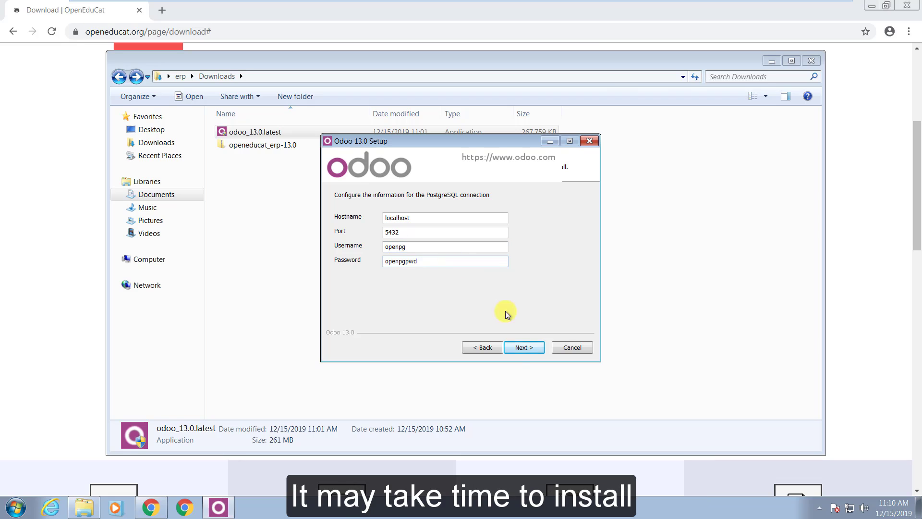
left_click(517, 349)
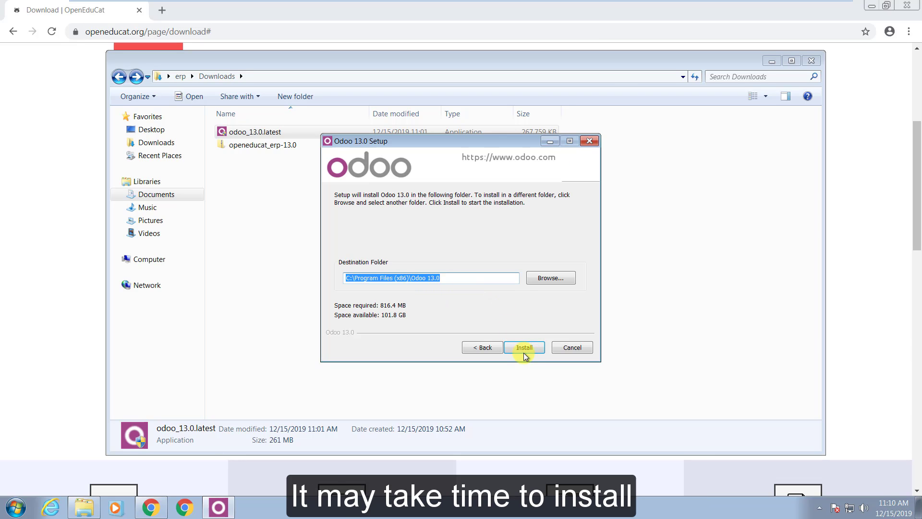
left_click(525, 350)
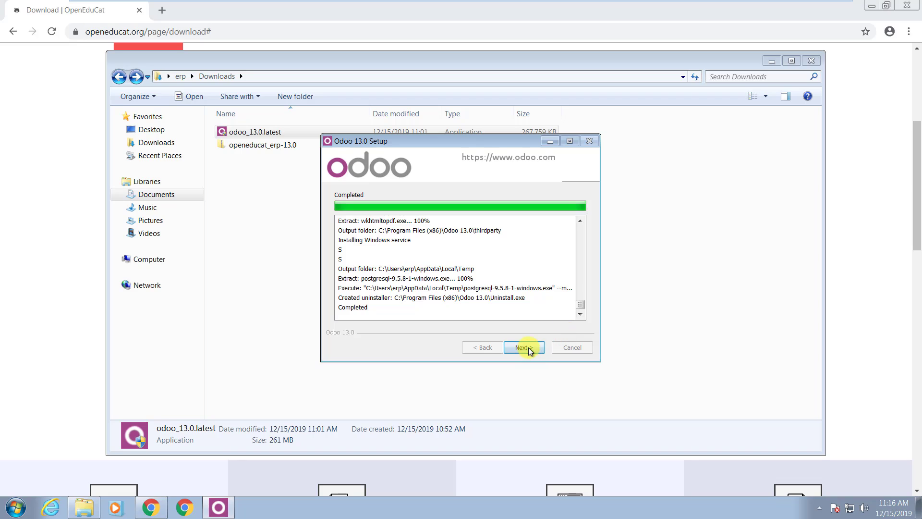
left_click(523, 347)
left_click(525, 347)
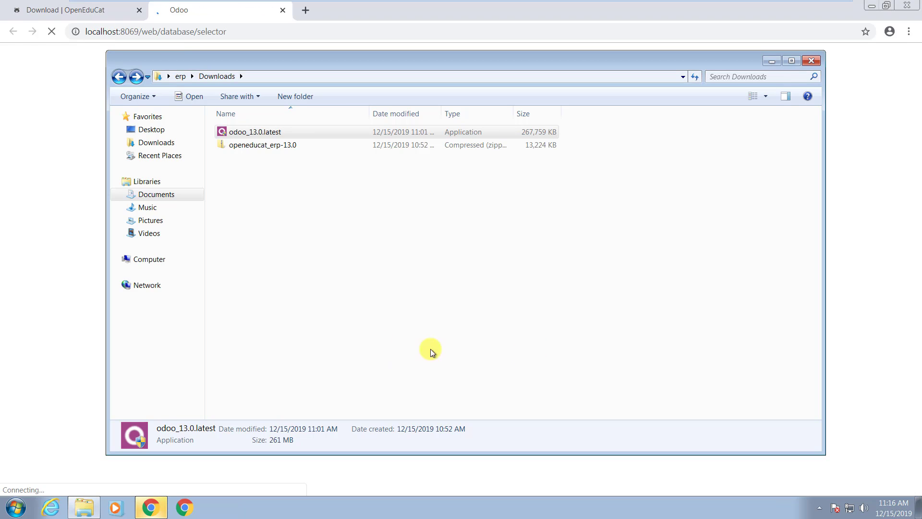
Switch to the Odoo tab and reload the localhost:8069/web/database/selector page
left_click(49, 135)
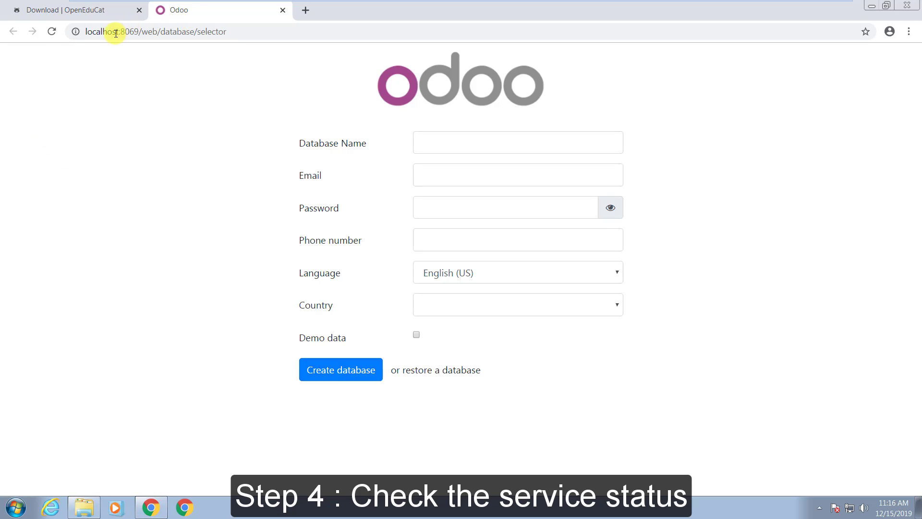
left_click_drag(92, 33, 233, 33)
left_click(241, 36)
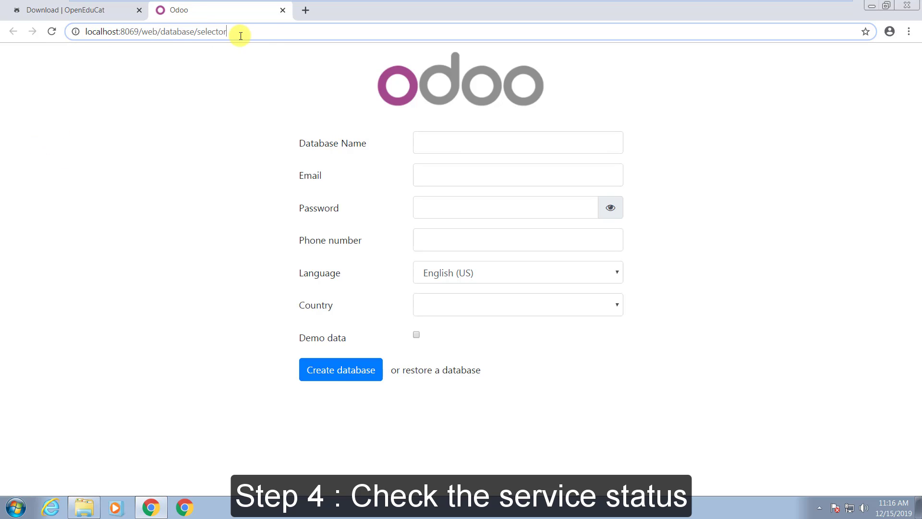
key("Return")
left_click(144, 31)
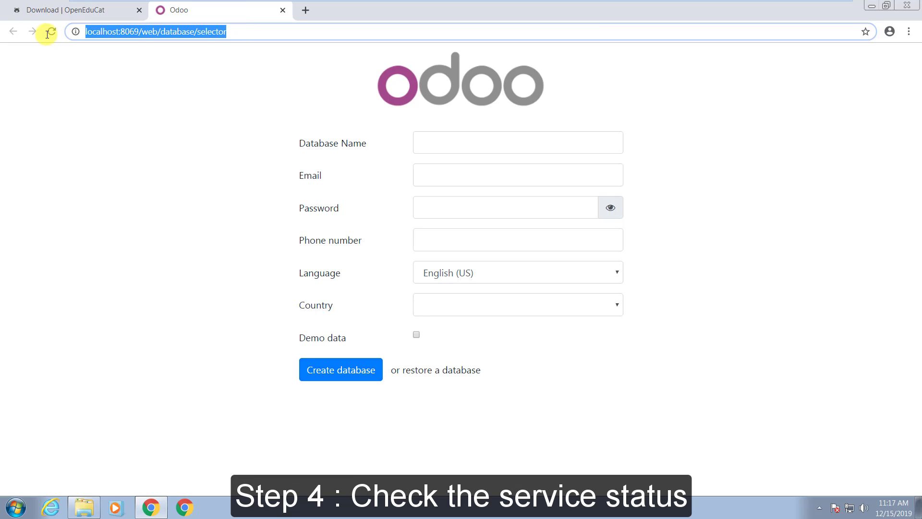
left_click(113, 85)
right_click(328, 515)
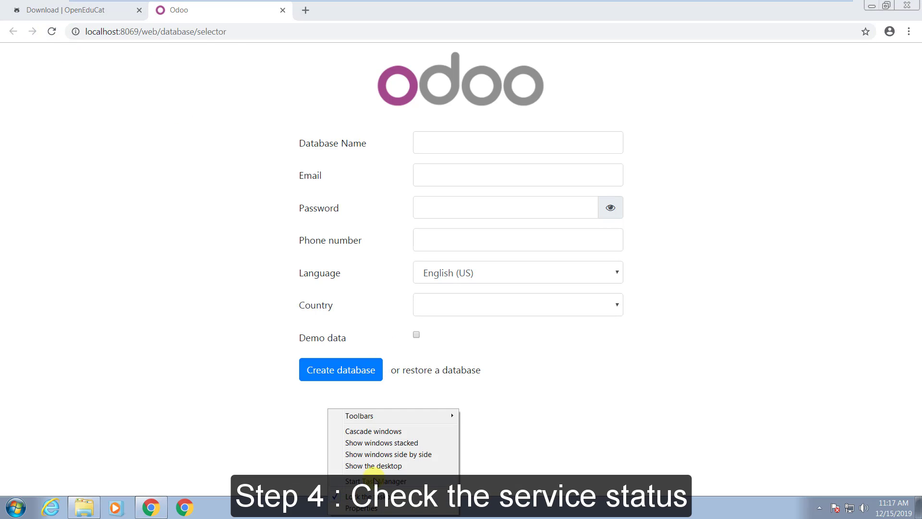
In Task Manager, try stopping odoo-server-13.0, dismiss the access-denied error, then open the Services console
left_click(355, 472)
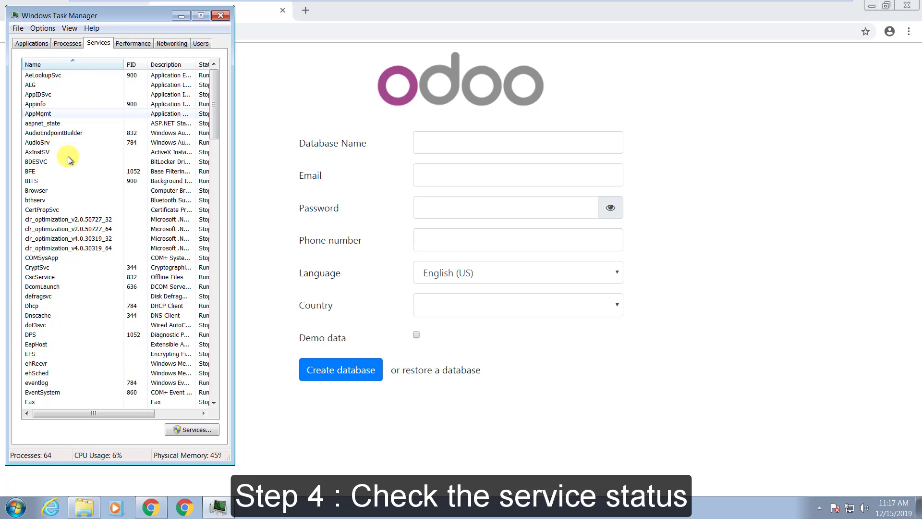
left_click_drag(216, 105, 220, 238)
left_click(62, 145)
right_click(62, 145)
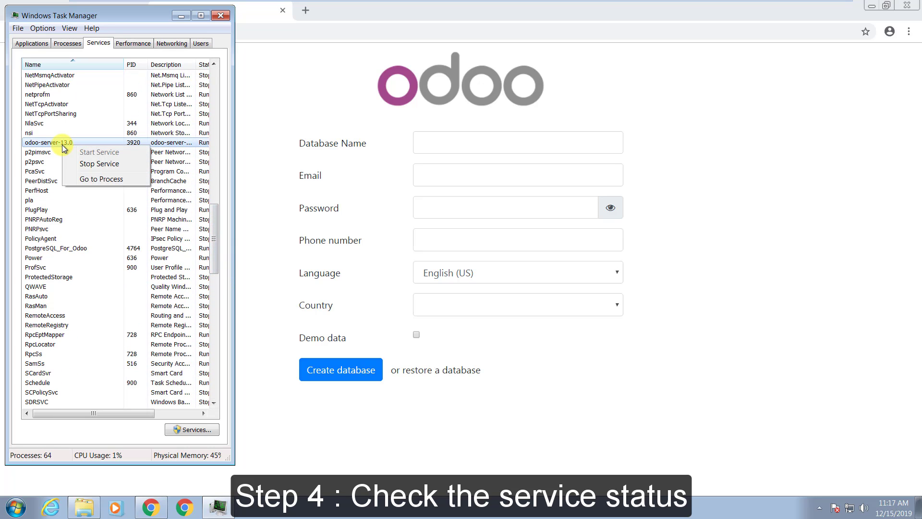
left_click(89, 163)
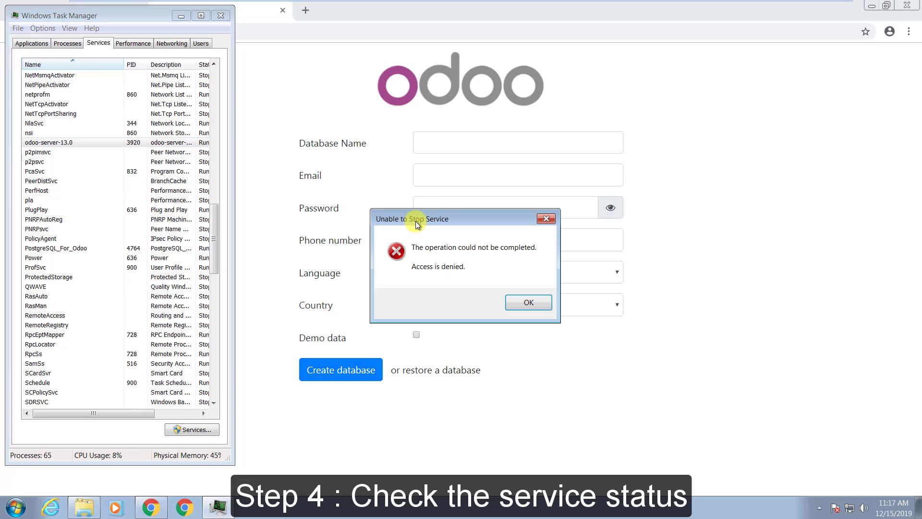
left_click(527, 303)
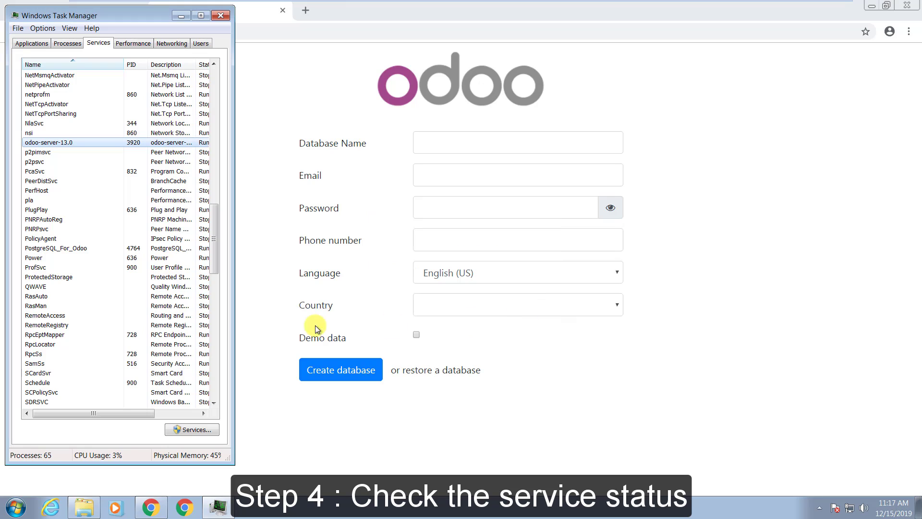
left_click(195, 428)
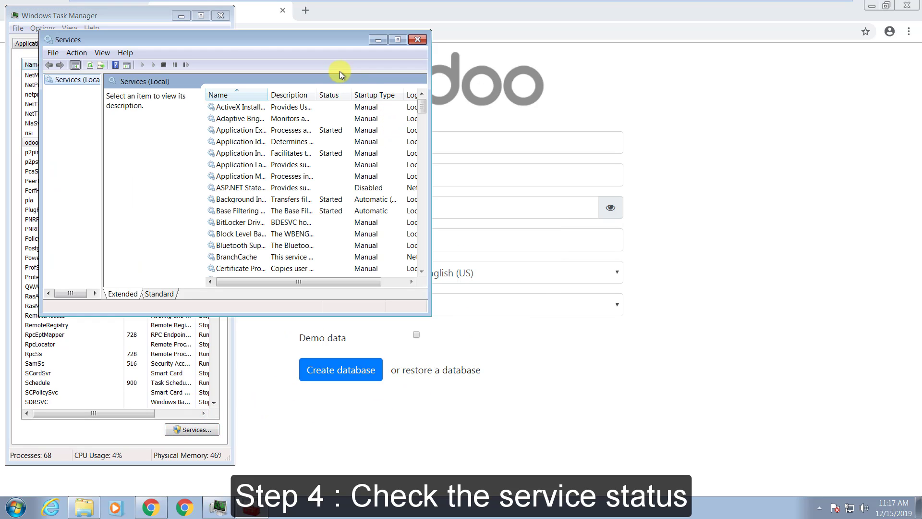
Stop the odoo-server-13.0 service in a maximized Services console and reload the Odoo page to test
left_click(218, 17)
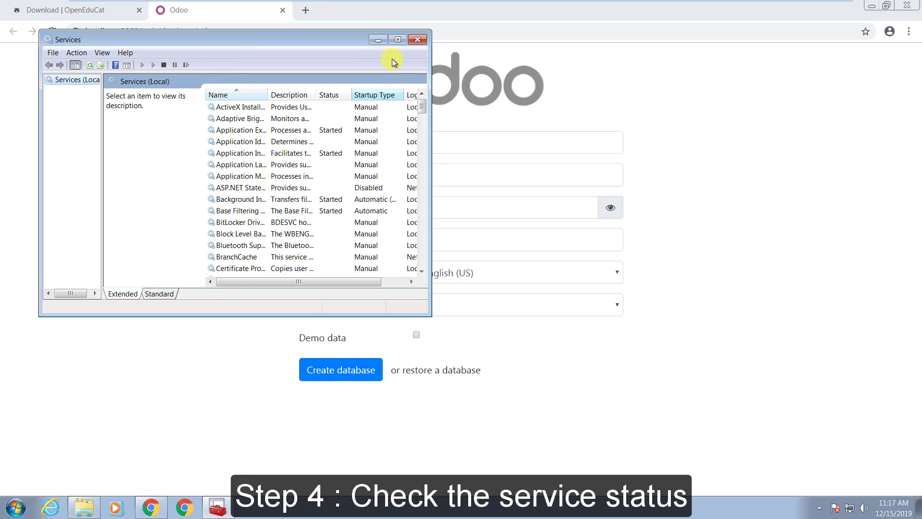
left_click(396, 40)
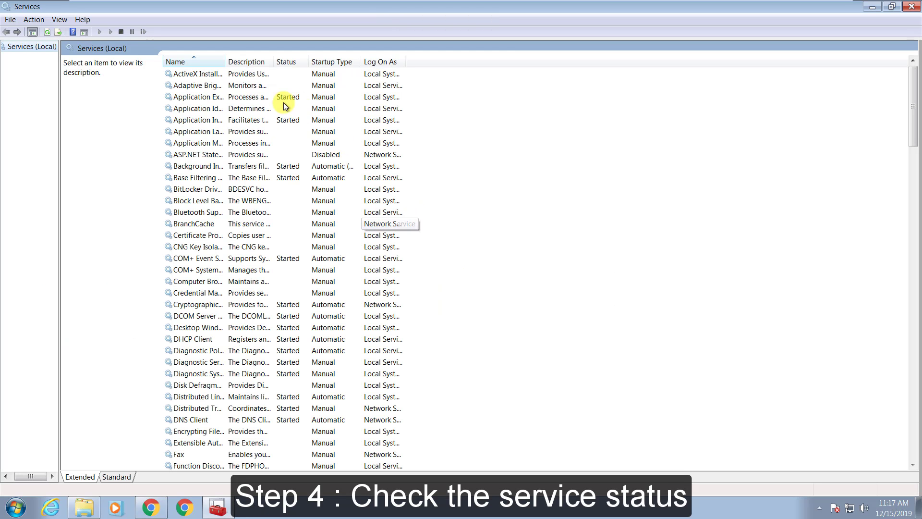
left_click_drag(226, 61, 298, 75)
scroll(264, 165, "down", 19)
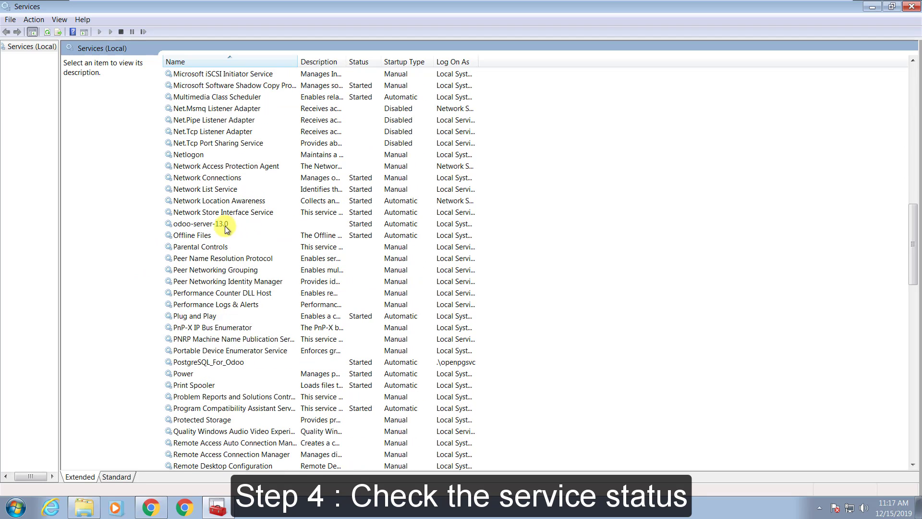
left_click(222, 226)
right_click(222, 227)
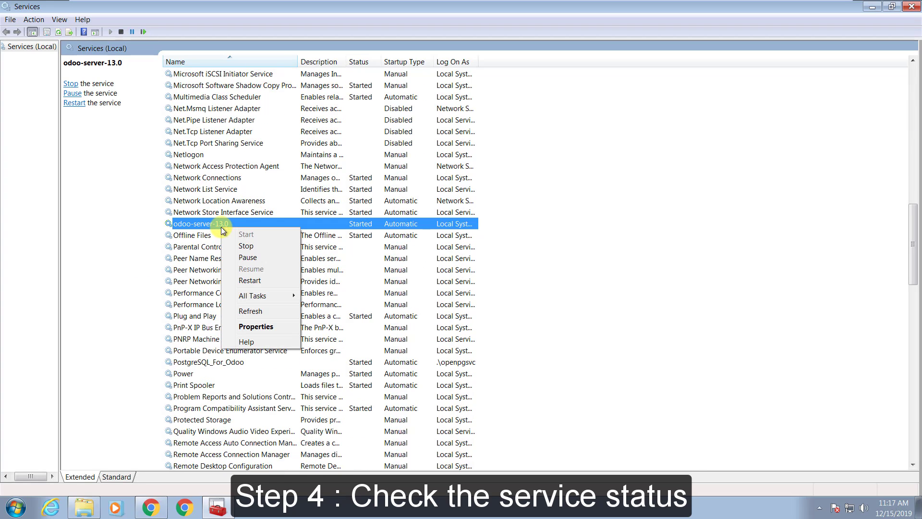
left_click(268, 246)
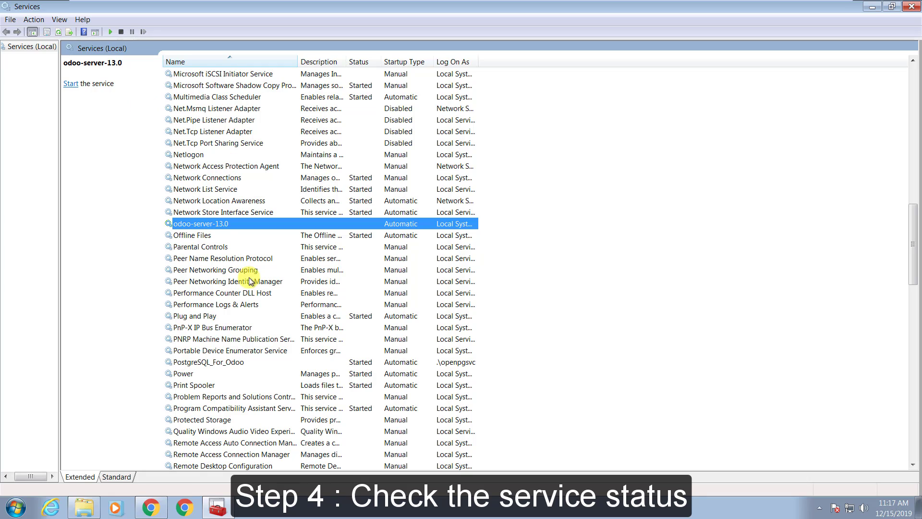
left_click(172, 512)
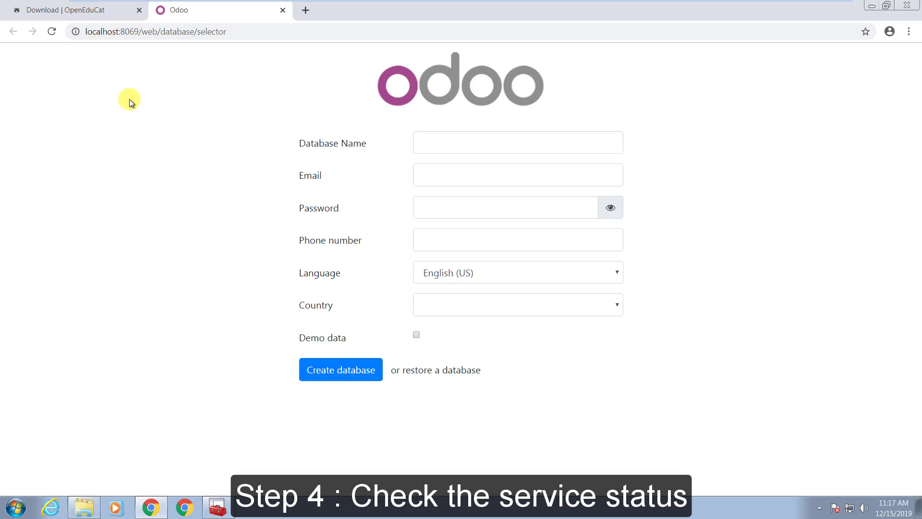
right_click(129, 99)
left_click(157, 134)
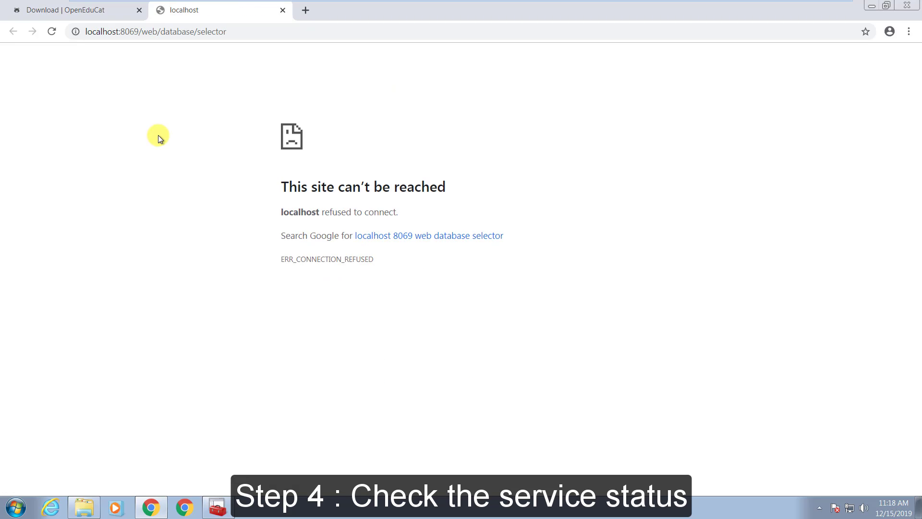
Start odoo-server-13.0 again and reload the Odoo database-creation page
left_click(222, 511)
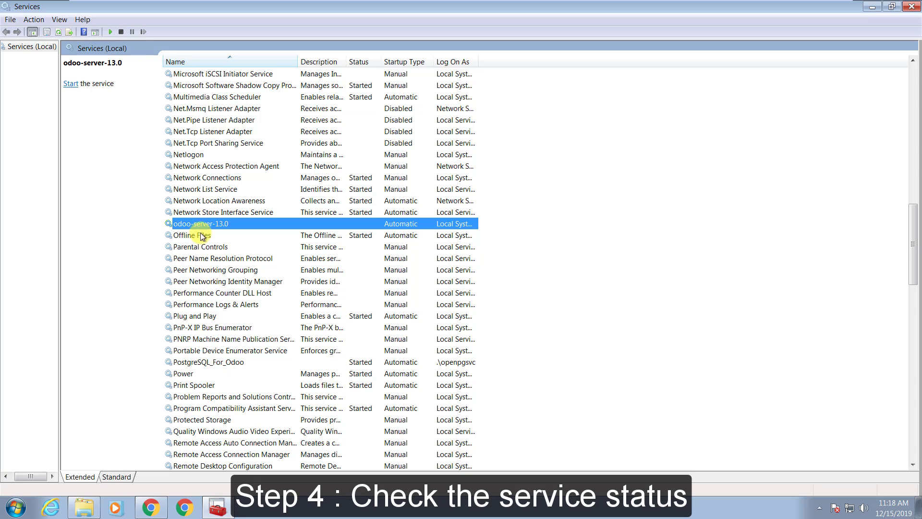
right_click(198, 224)
left_click(212, 229)
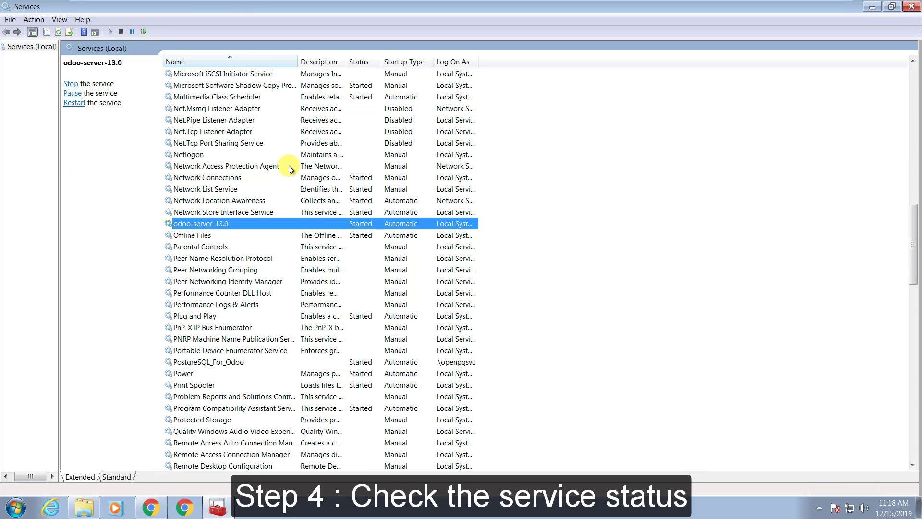
left_click(152, 512)
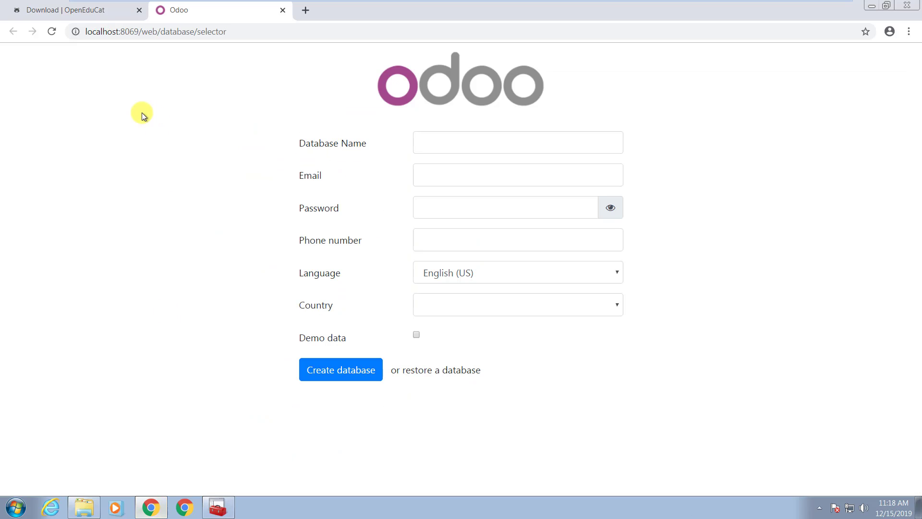
right_click(142, 112)
left_click(135, 81)
right_click(135, 81)
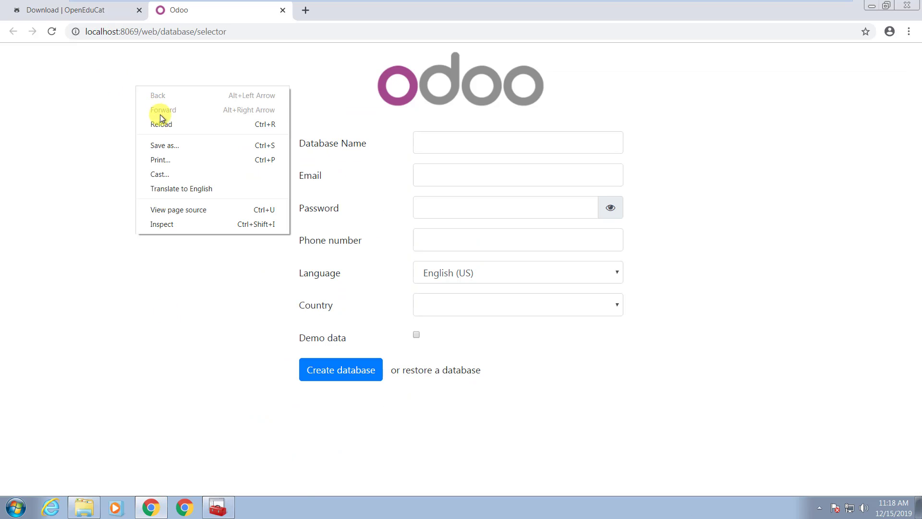
left_click(160, 116)
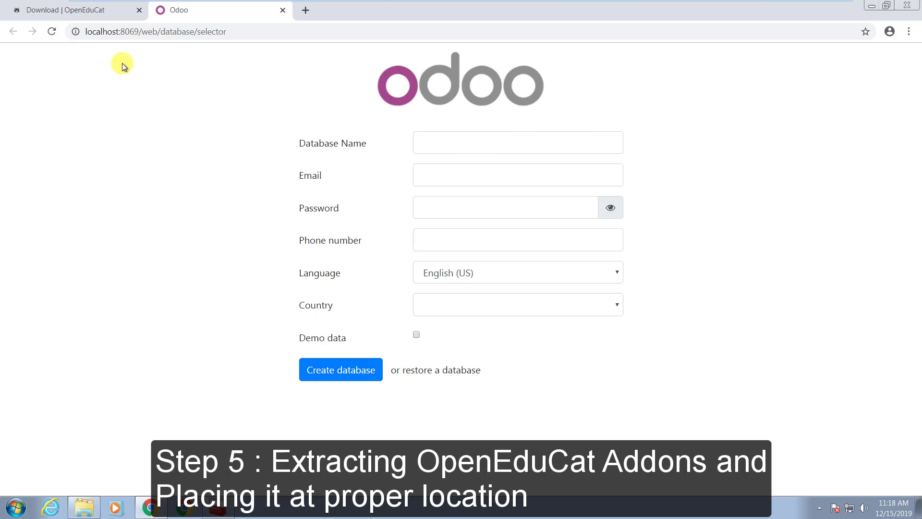
Extract openeducat_erp-13.0.zip from Downloads into the default openeducat_erp-13.0 folder
left_click(86, 511)
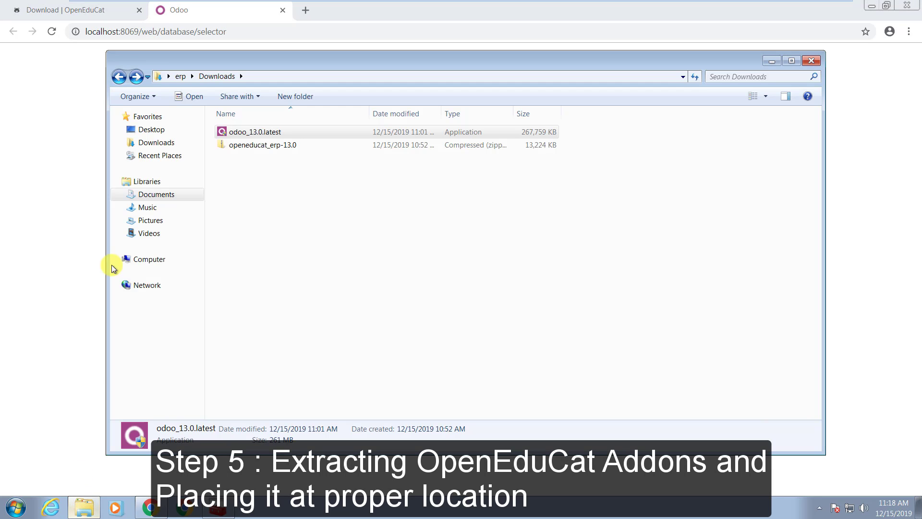
left_click(263, 145)
right_click(264, 145)
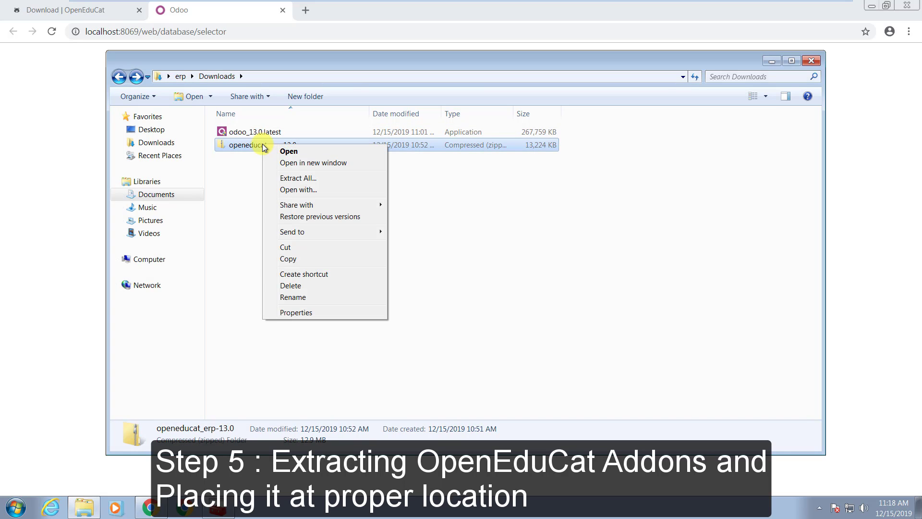
left_click(301, 179)
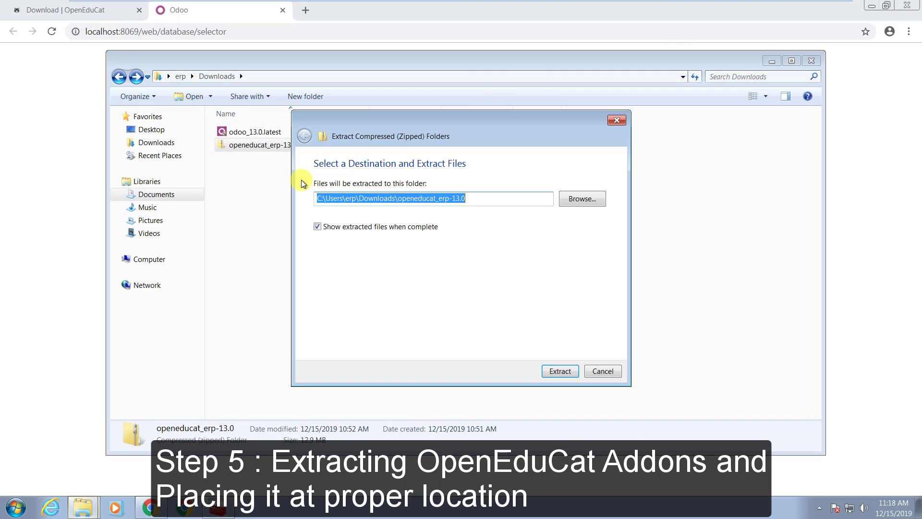
left_click(560, 371)
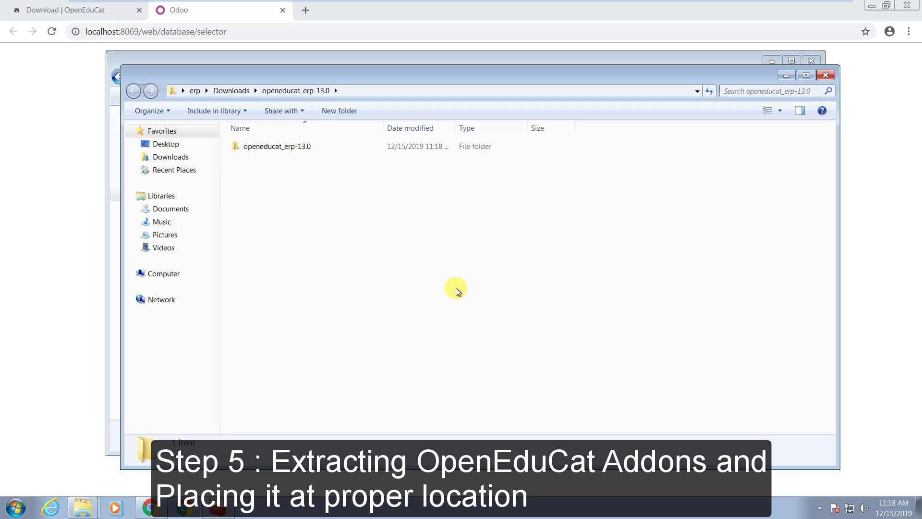
Open the extracted package and copy the 14 folders from openeducat_activity through web_openeducat
double_click(280, 147)
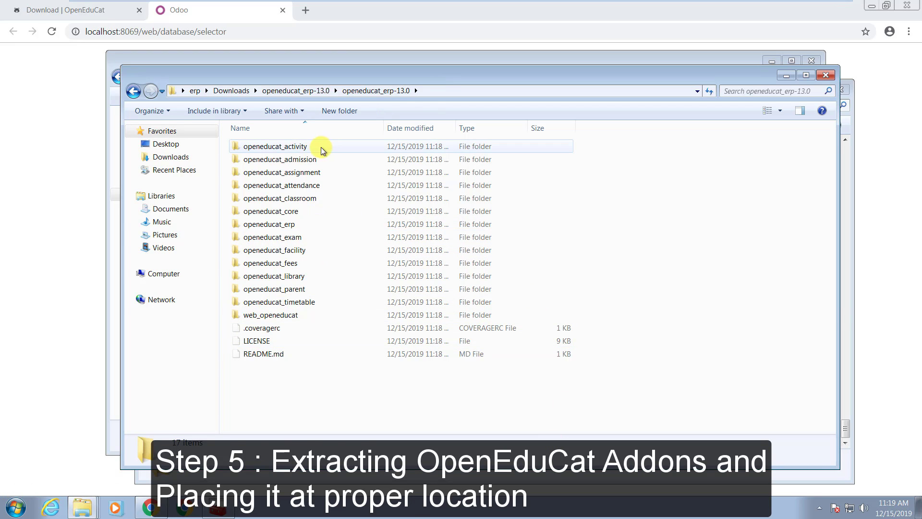
left_click(305, 153)
left_click(267, 314, "shift")
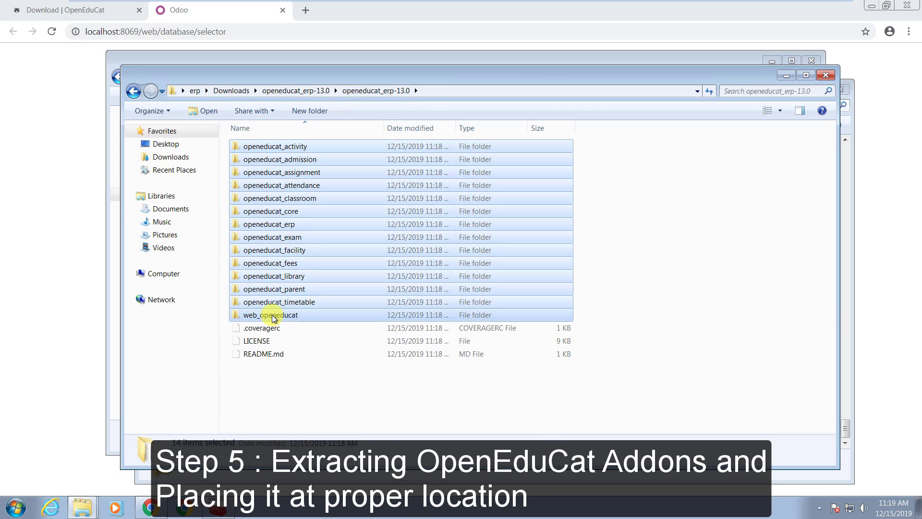
right_click(275, 316)
left_click(300, 392)
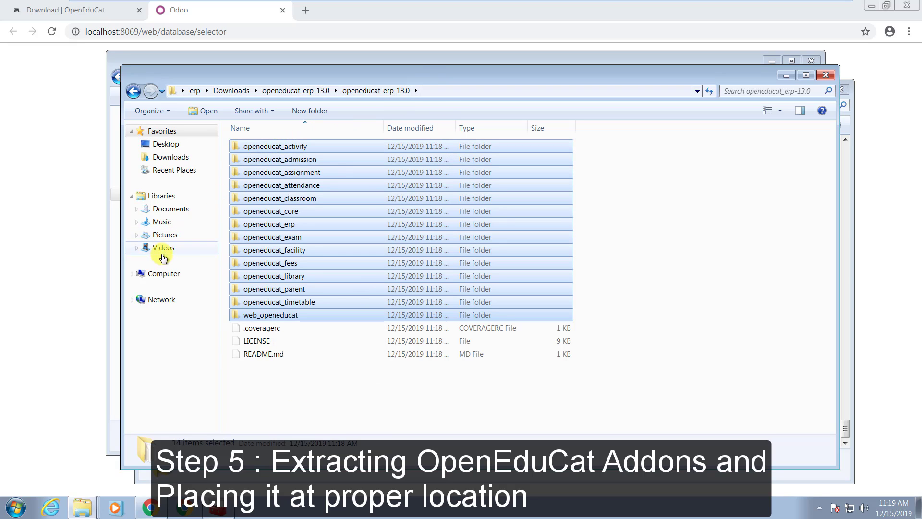
Navigate to C:\Program Files (x86)\Odoo 13.0\server\odoo\addons
left_click(166, 275)
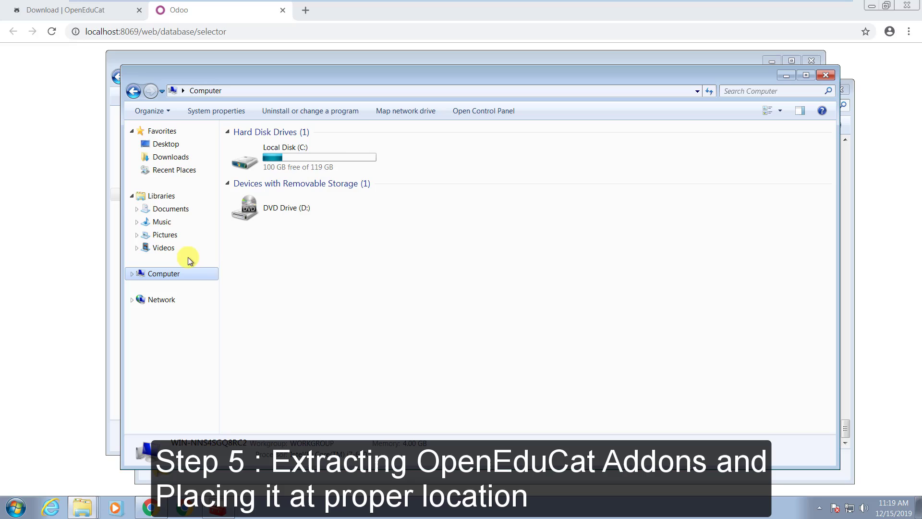
double_click(339, 150)
double_click(280, 174)
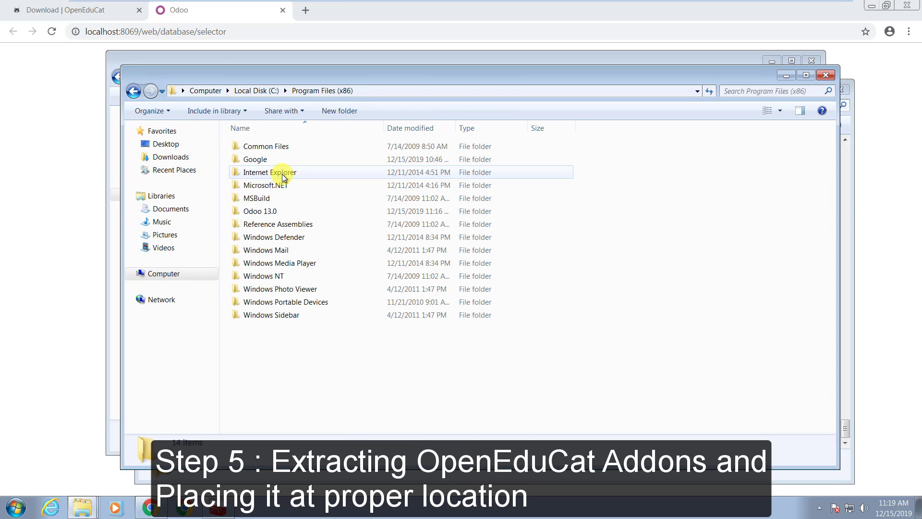
double_click(259, 212)
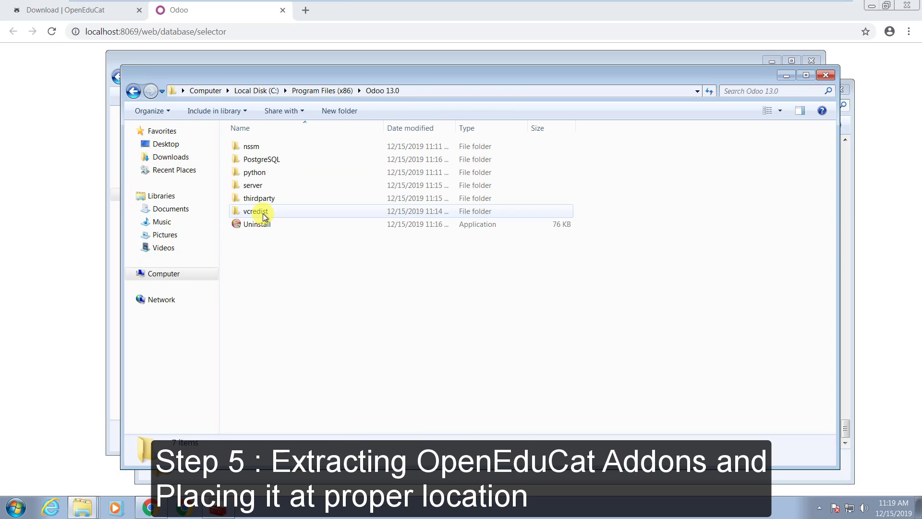
double_click(253, 185)
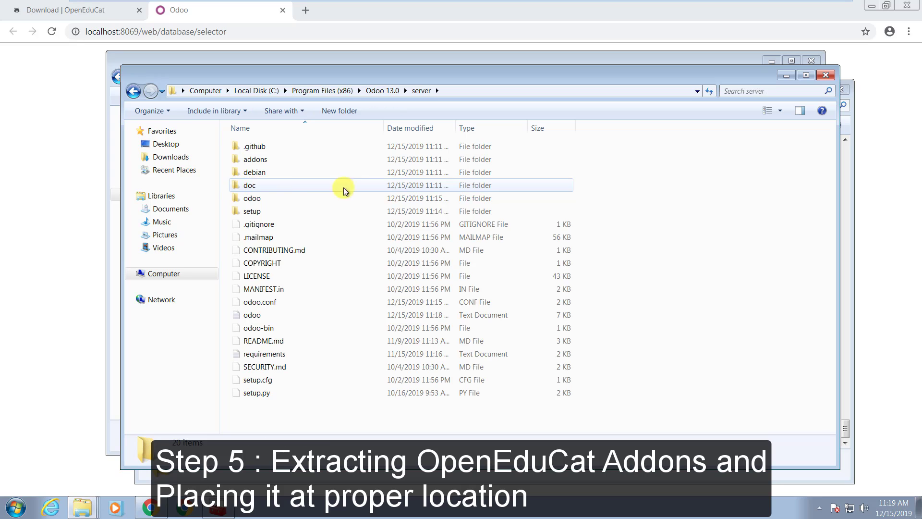
left_click(246, 199)
double_click(246, 199)
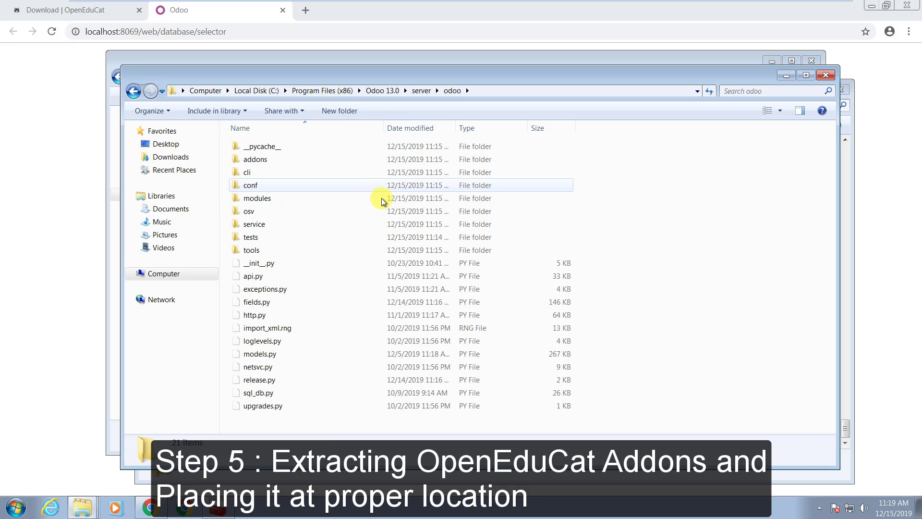
double_click(267, 160)
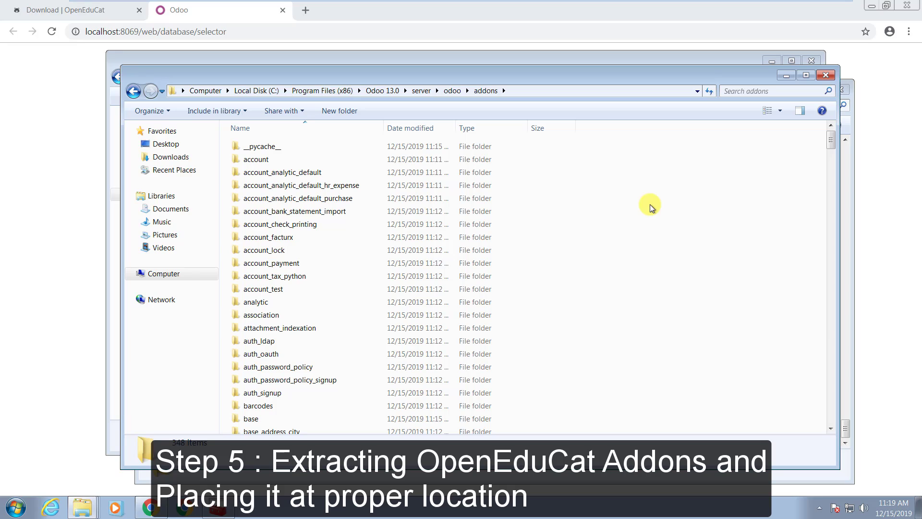
Paste the OpenEduCat add-on folders into addons, granting administrator permission, and deselect them
key("ctrl+v")
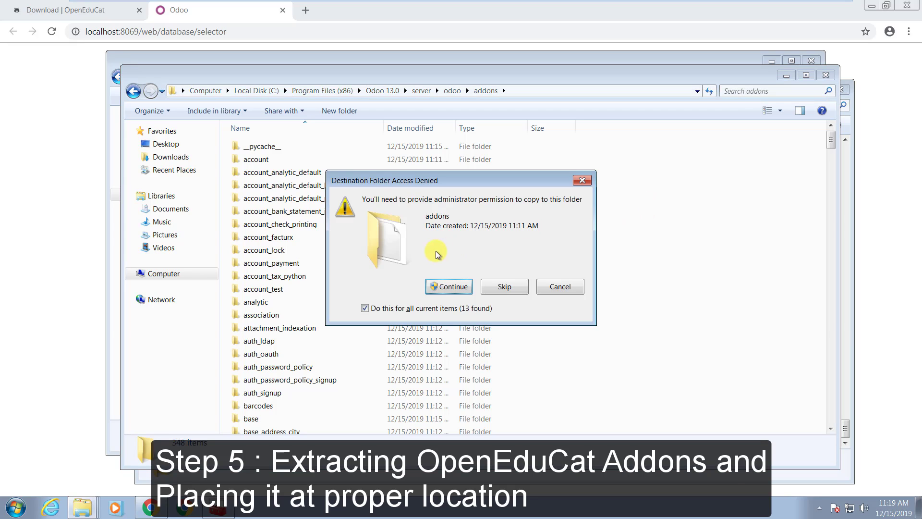
left_click(442, 288)
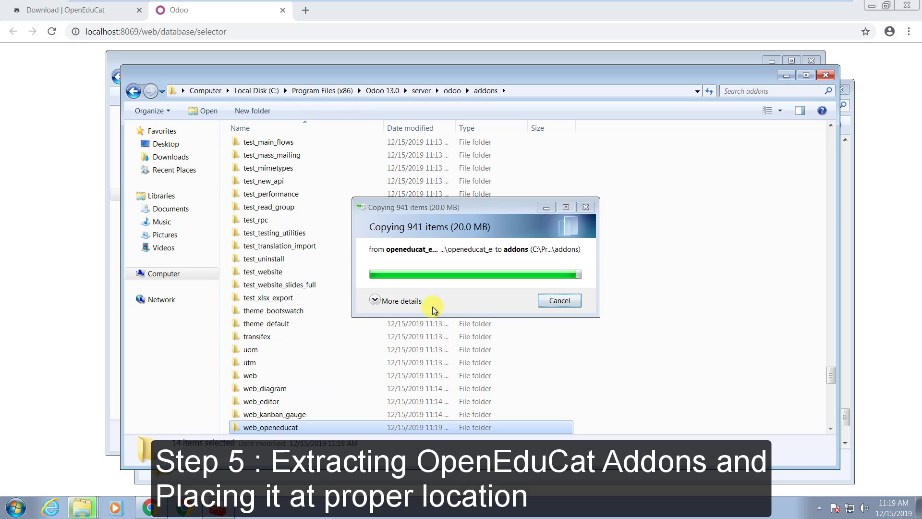
scroll(587, 183, "down", 15)
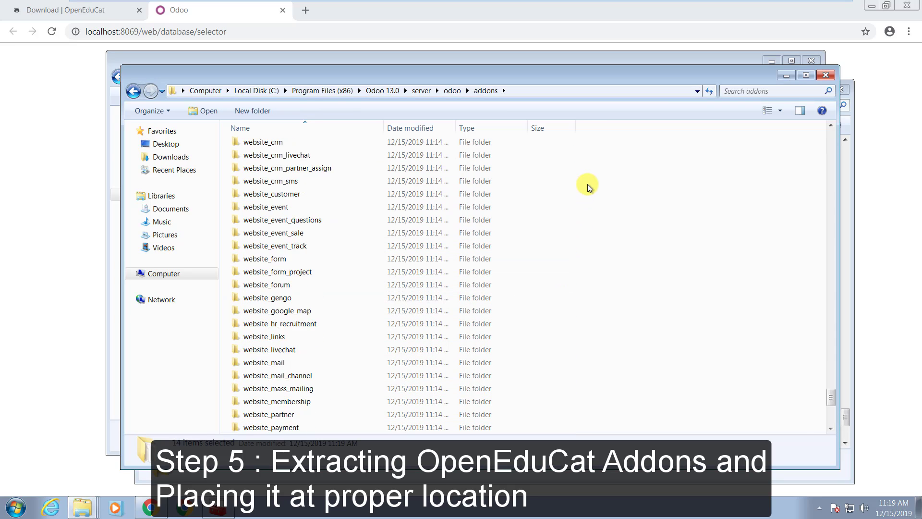
scroll(587, 183, "up", 15)
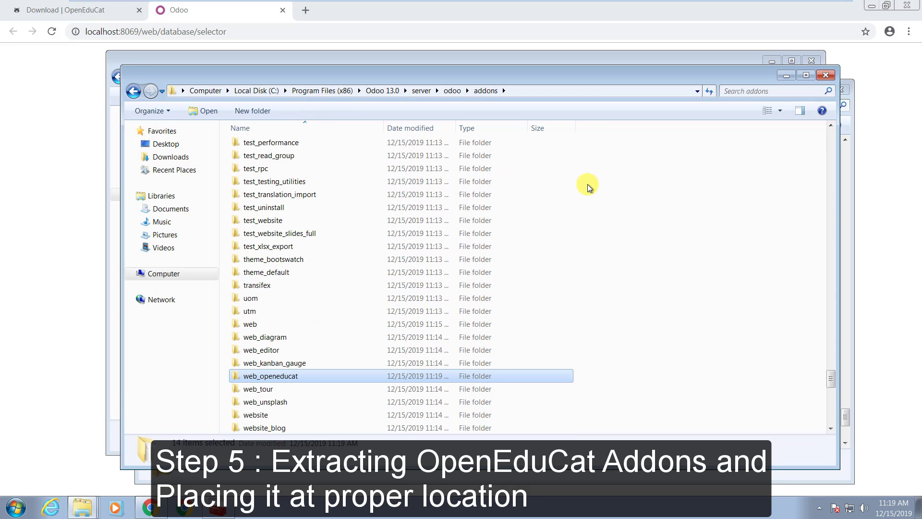
scroll(587, 184, "up", 20)
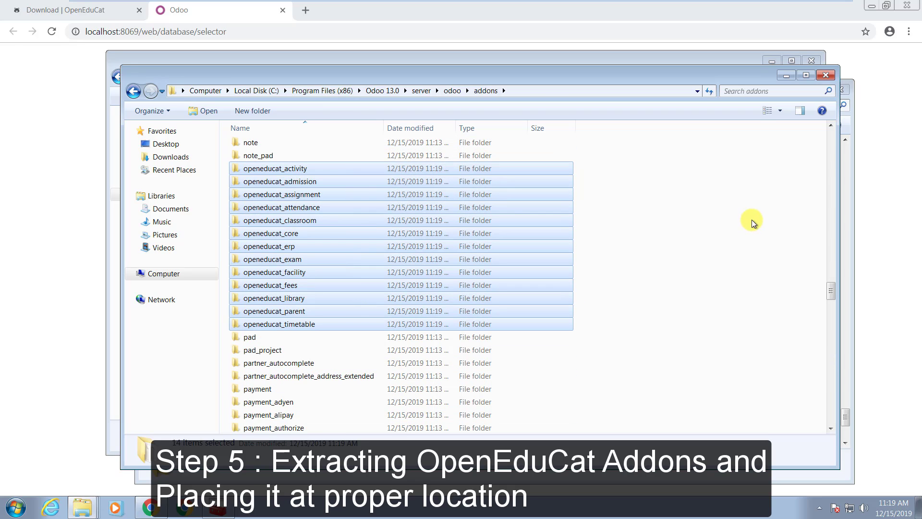
left_click(751, 220)
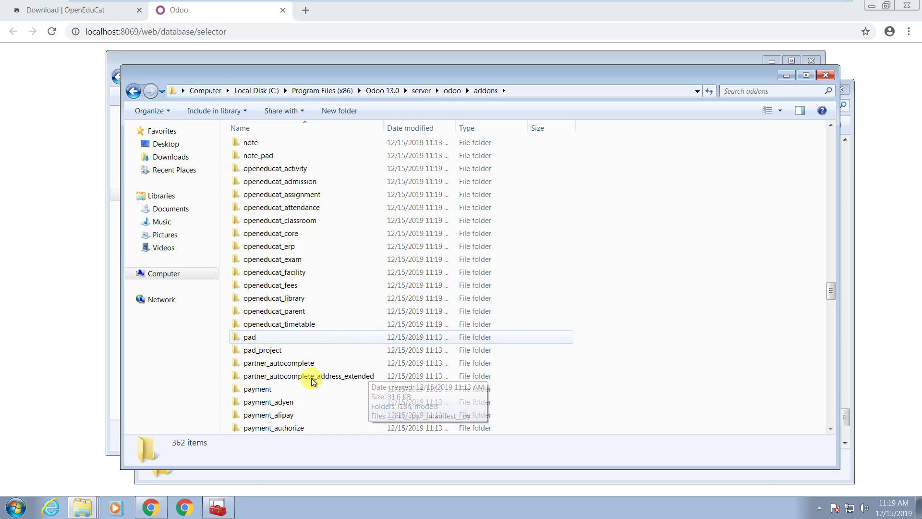
Restart odoo-server-13.0 in Services and return to the Odoo form's Database Name field
left_click(233, 502)
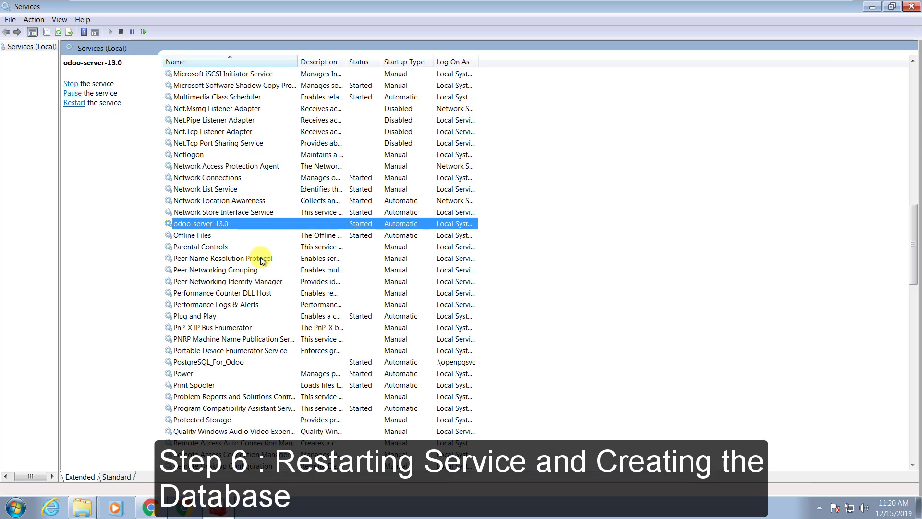
right_click(220, 225)
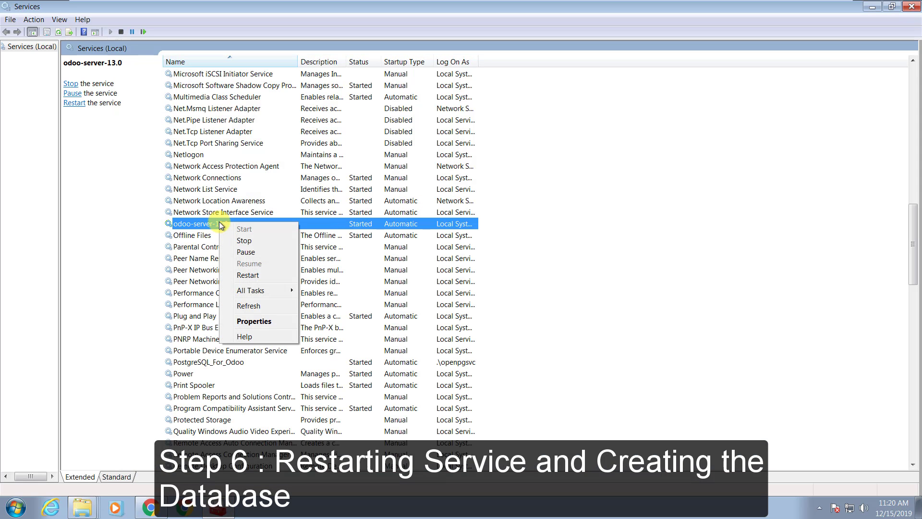
left_click(262, 273)
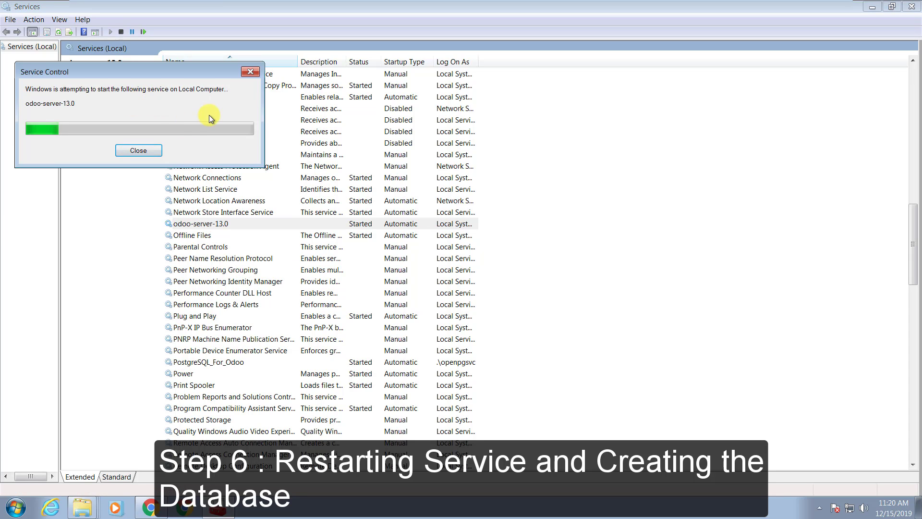
left_click(151, 508)
left_click(504, 145)
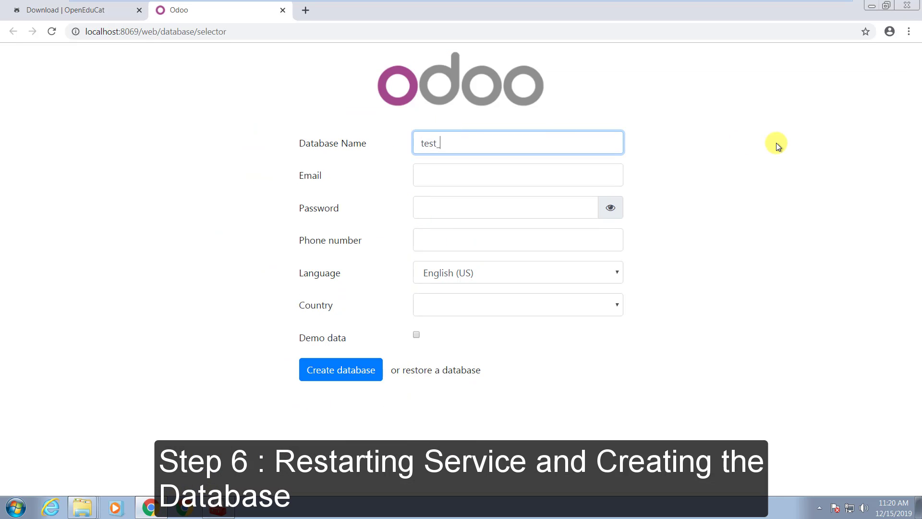
Enter the admin email, password and phone, choose India, enable demo data, and create test_openeducat
key("Tab")
type("t")
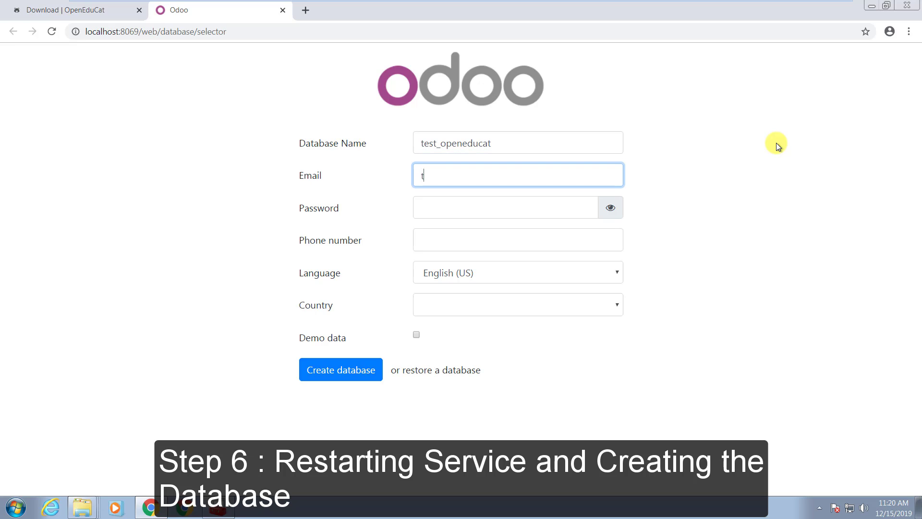
type("dmin")
key("Tab")
type("ad")
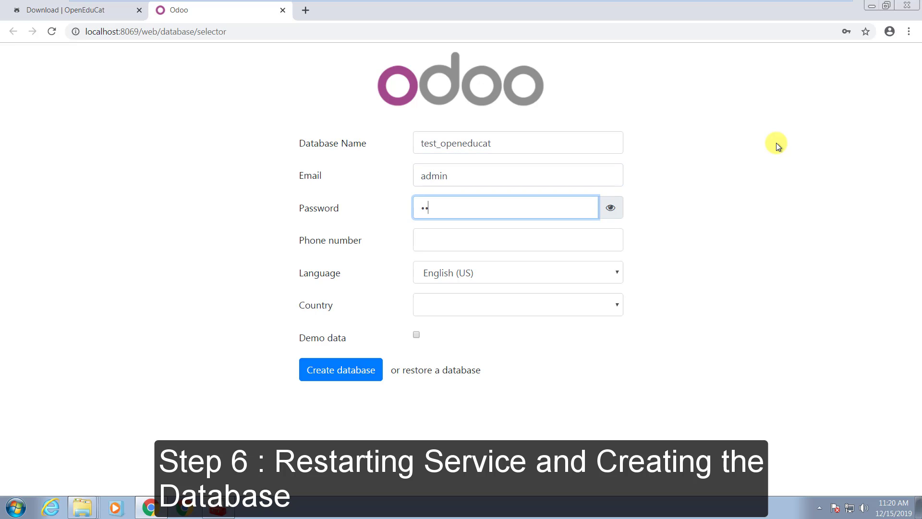
key("Tab")
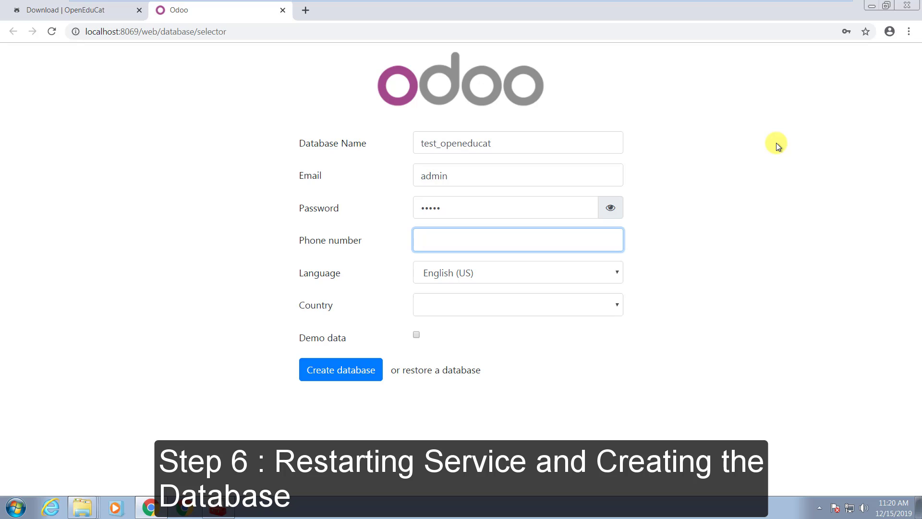
type("123")
key("Tab")
key("Tab")
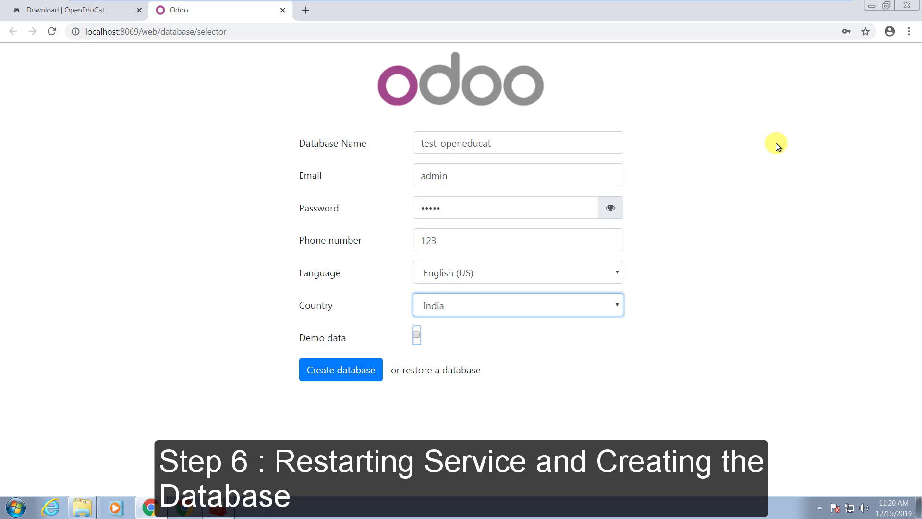
key("space")
left_click(350, 371)
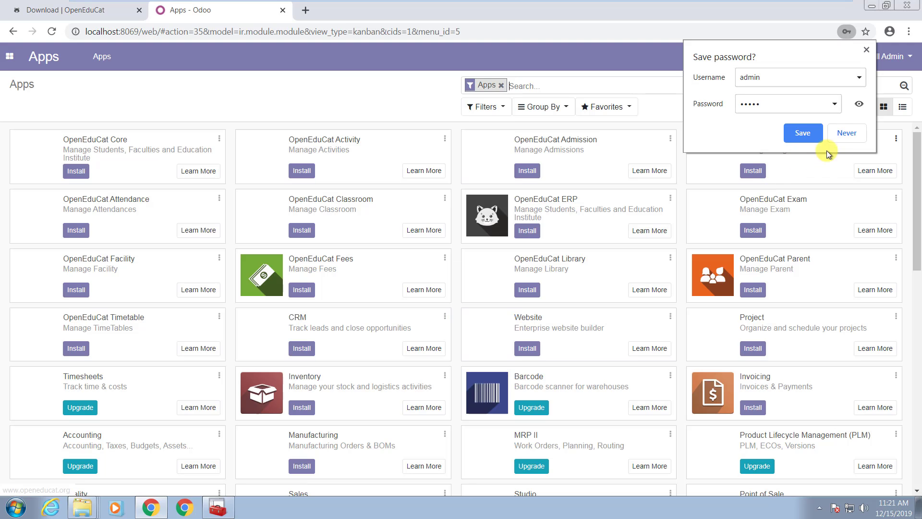
Decline saving the login password, install the OpenEduCat ERP app, and return to Apps
left_click(846, 134)
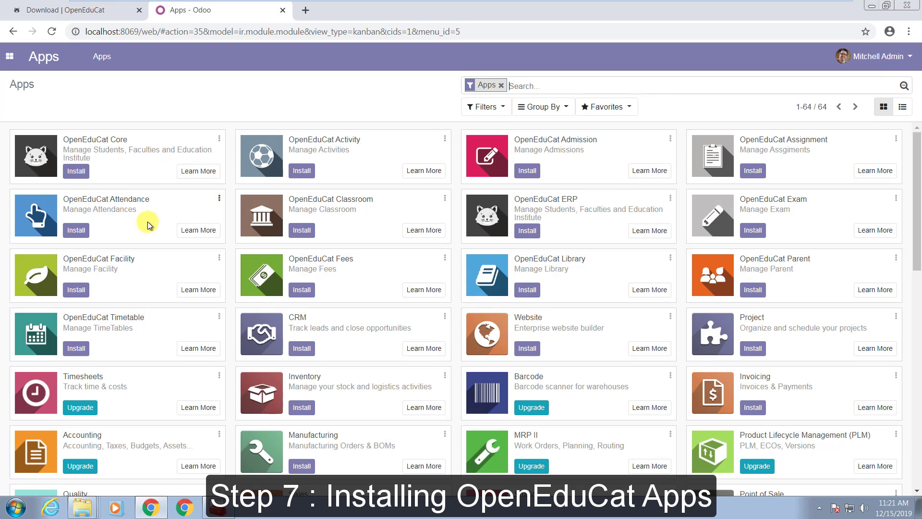
left_click(523, 236)
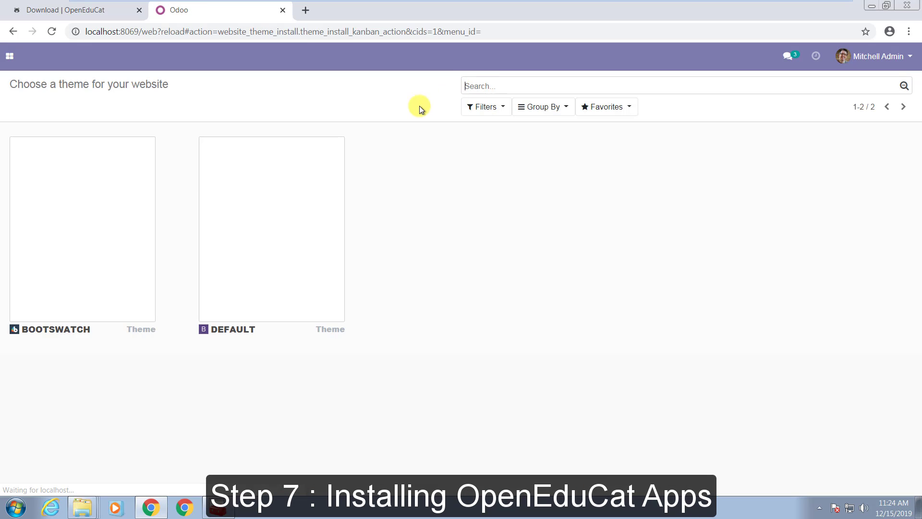
left_click(10, 58)
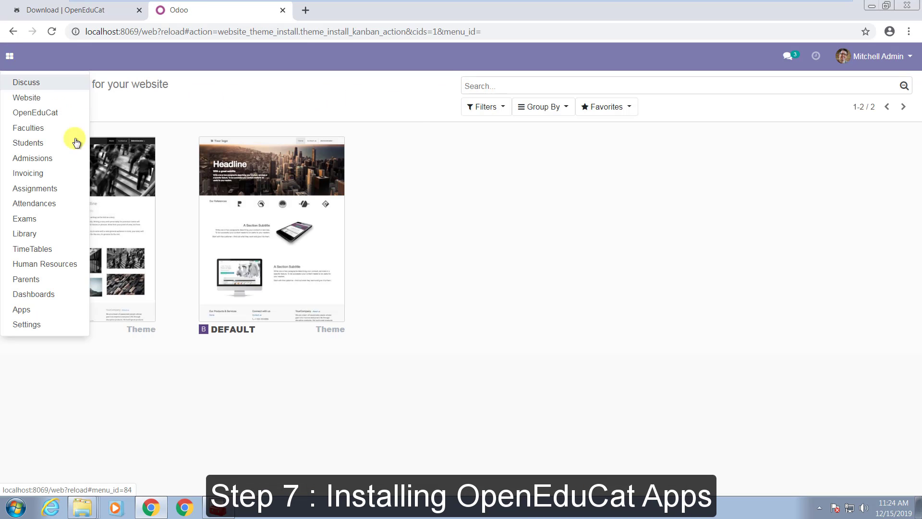
left_click(22, 310)
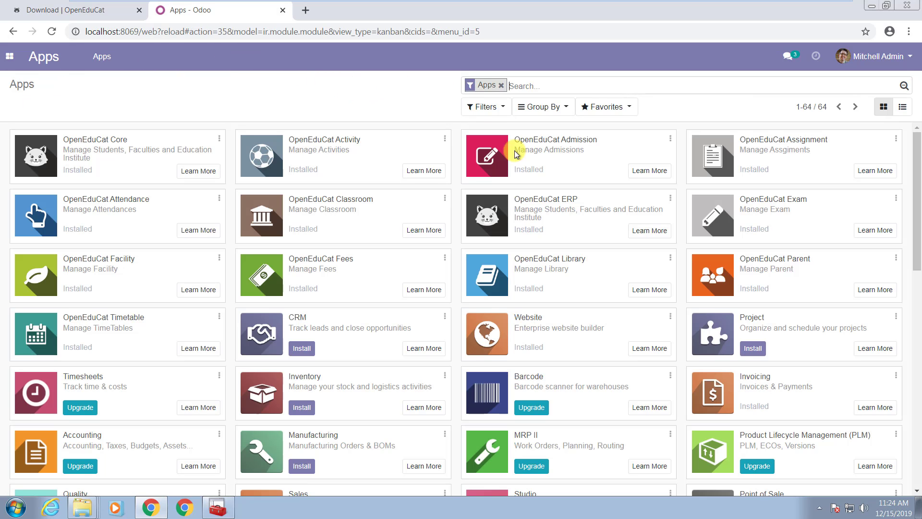
Review the Apps list to confirm every OpenEduCat module plus Website and Invoicing shows Installed
scroll(434, 234, "down", 10)
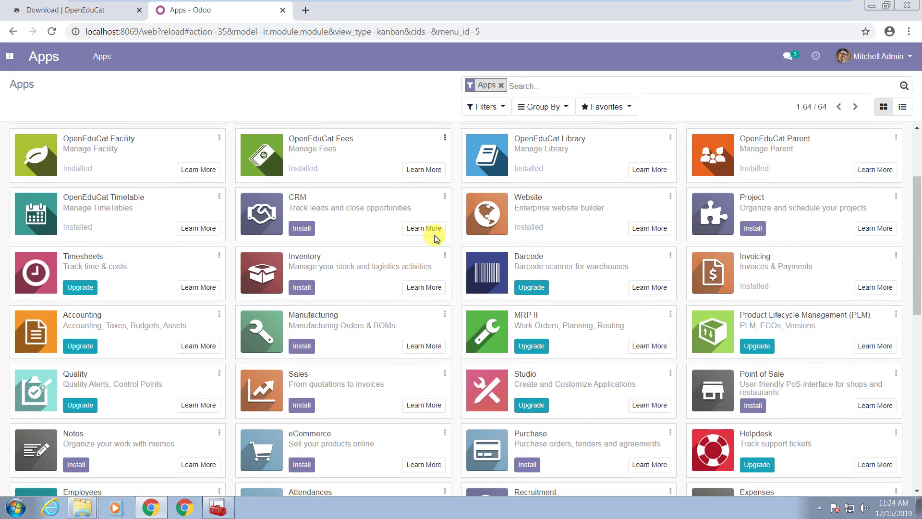
scroll(435, 230, "up", 10)
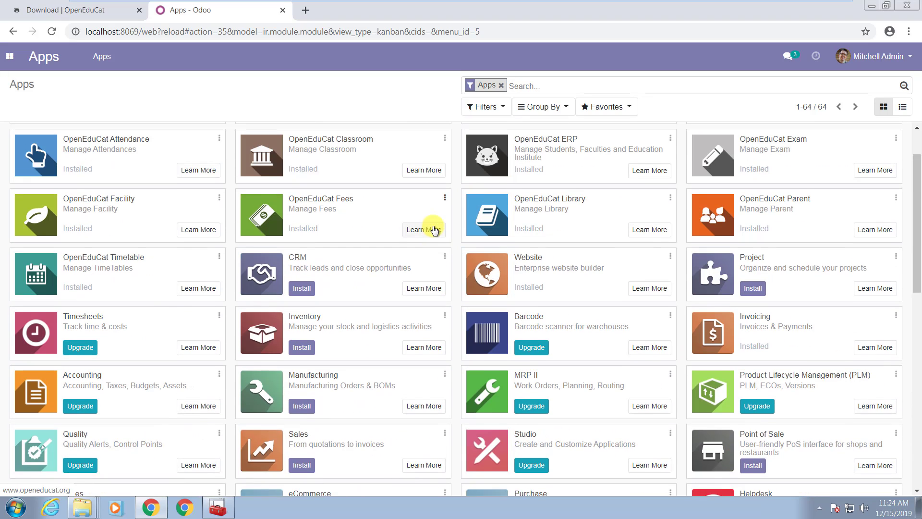
left_click(9, 56)
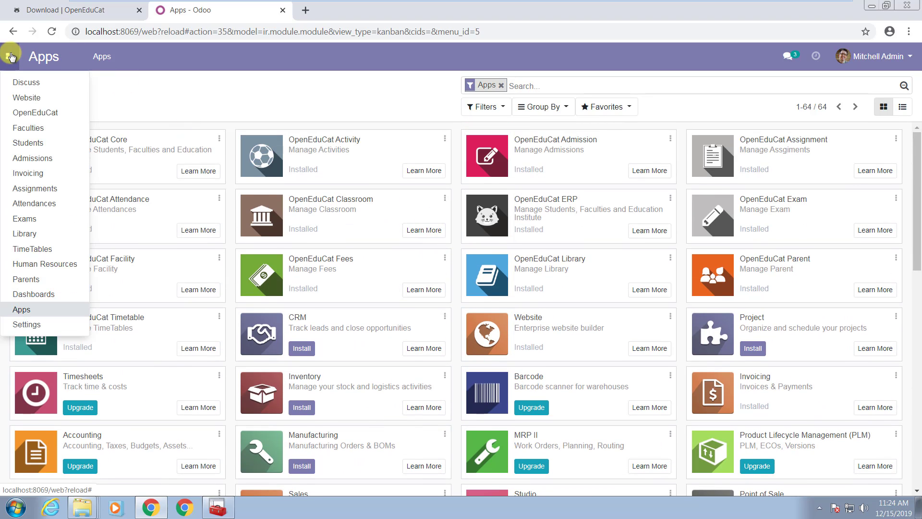
View the OpenEduCat demo Students, then Faculties, then Attendance Registers LRTPS1A2 and BOA-S1A1
left_click(48, 113)
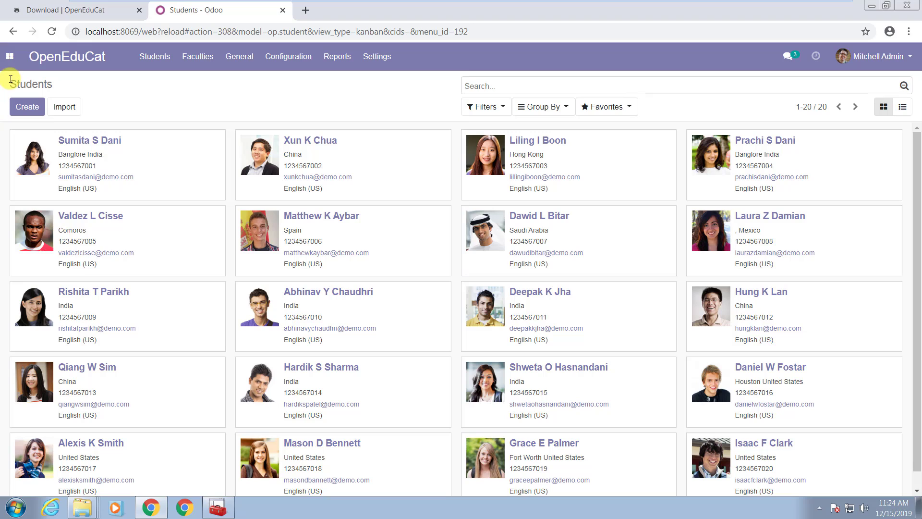
left_click(9, 64)
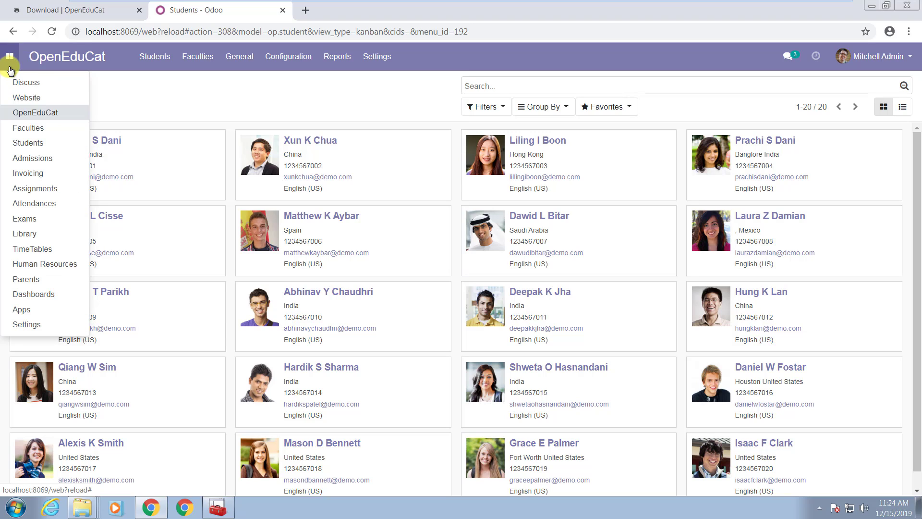
left_click(58, 128)
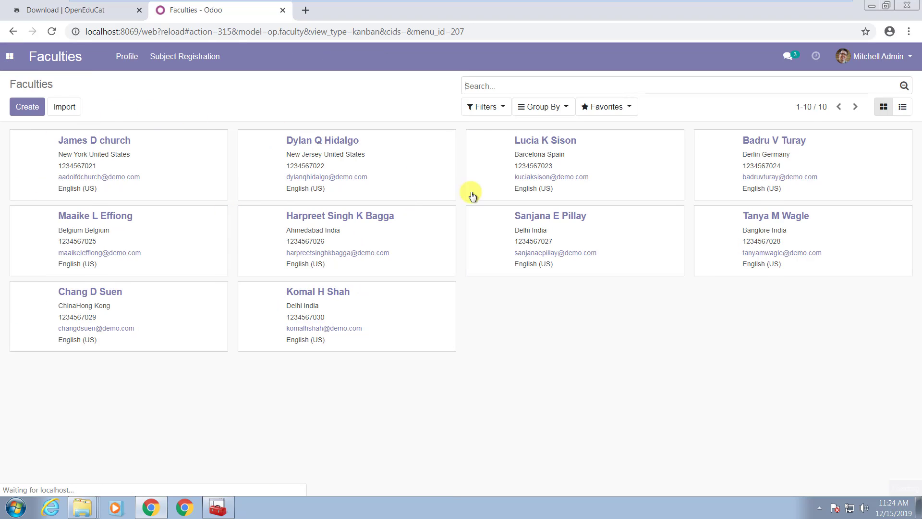
left_click(10, 56)
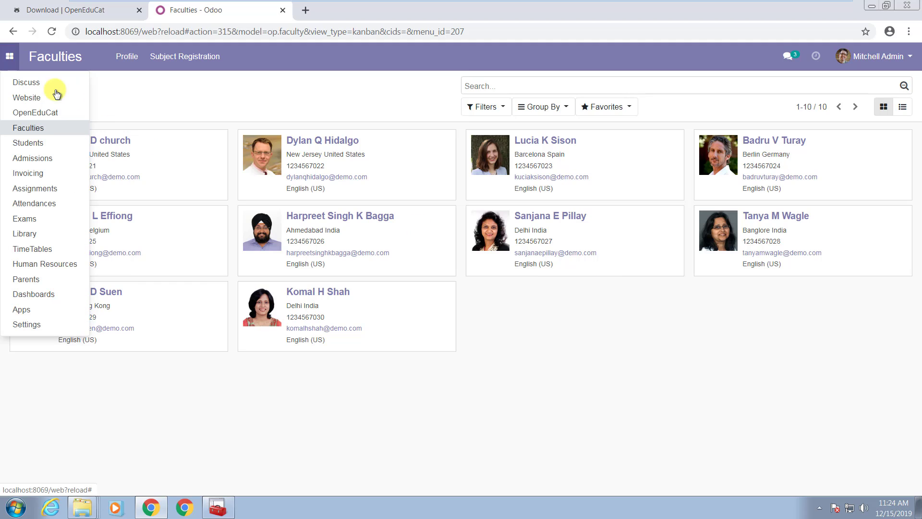
left_click(62, 209)
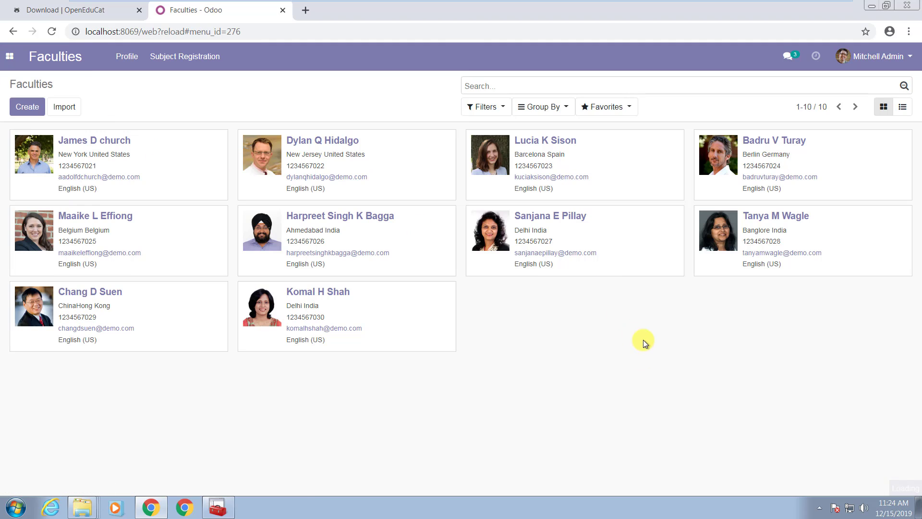
left_click(9, 56)
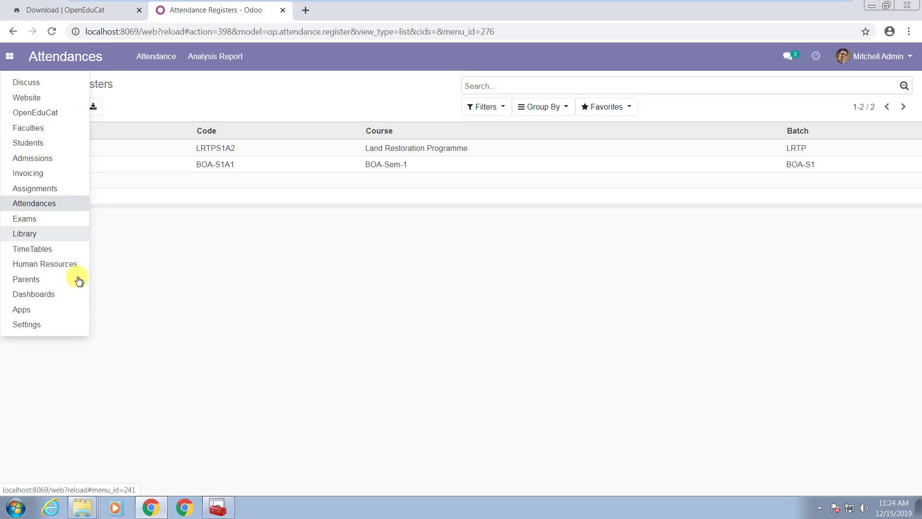